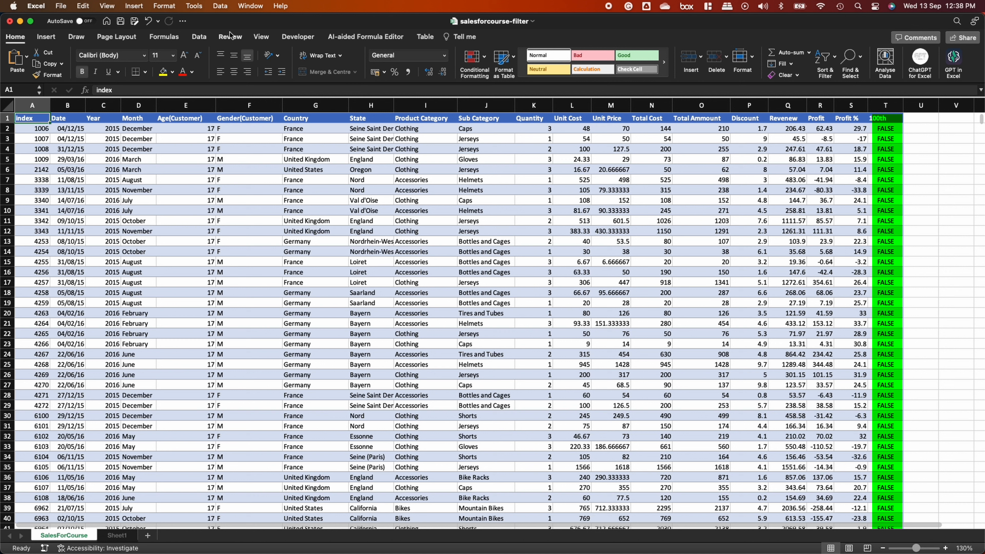
# Turn on filtering for the sales data and filter the Gender(Customer) column to show only F.
pyautogui.click(197, 38)
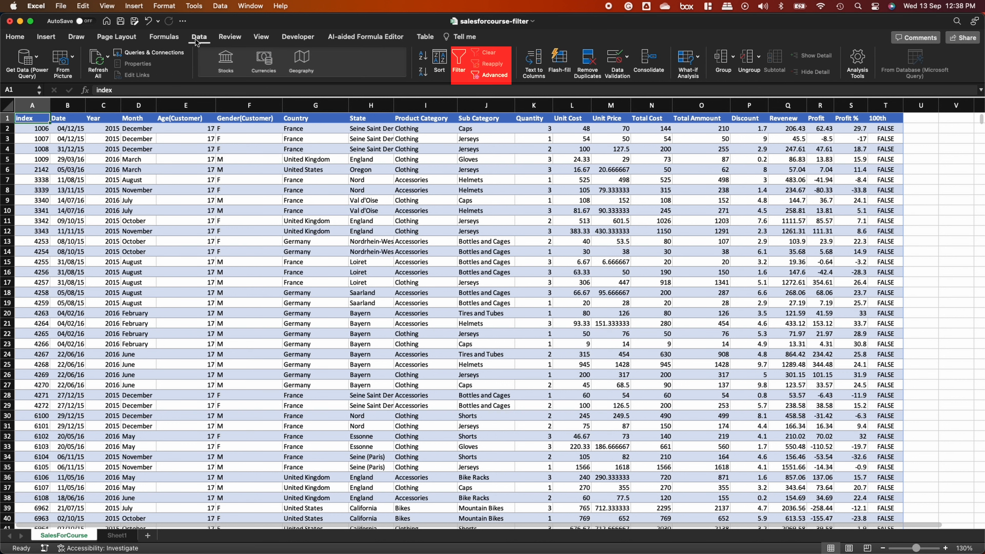
pyautogui.click(458, 60)
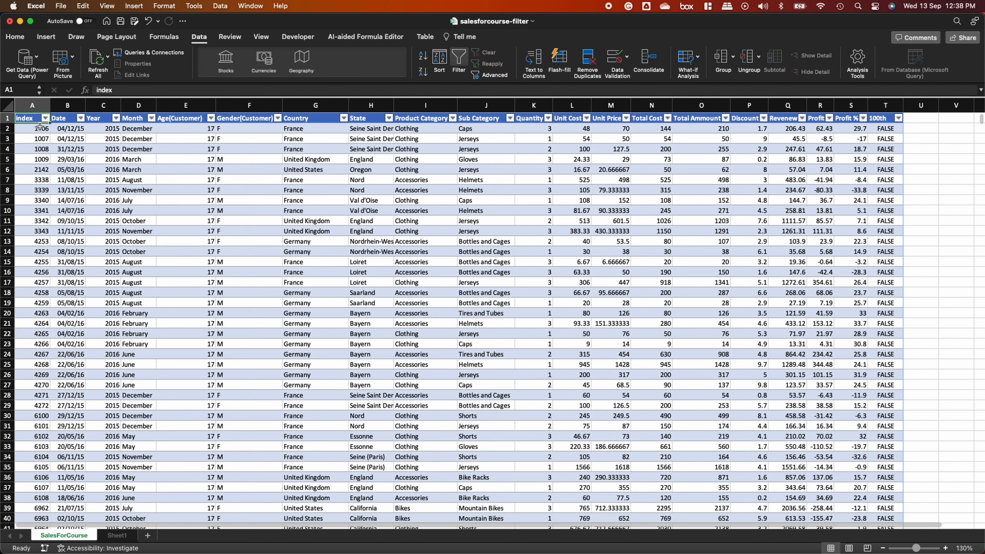
pyautogui.click(278, 118)
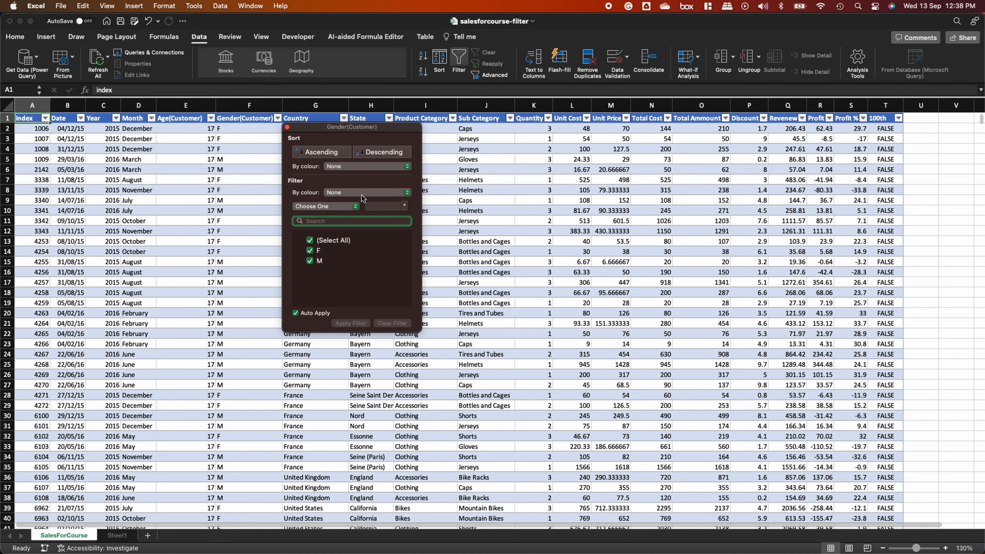
pyautogui.click(310, 262)
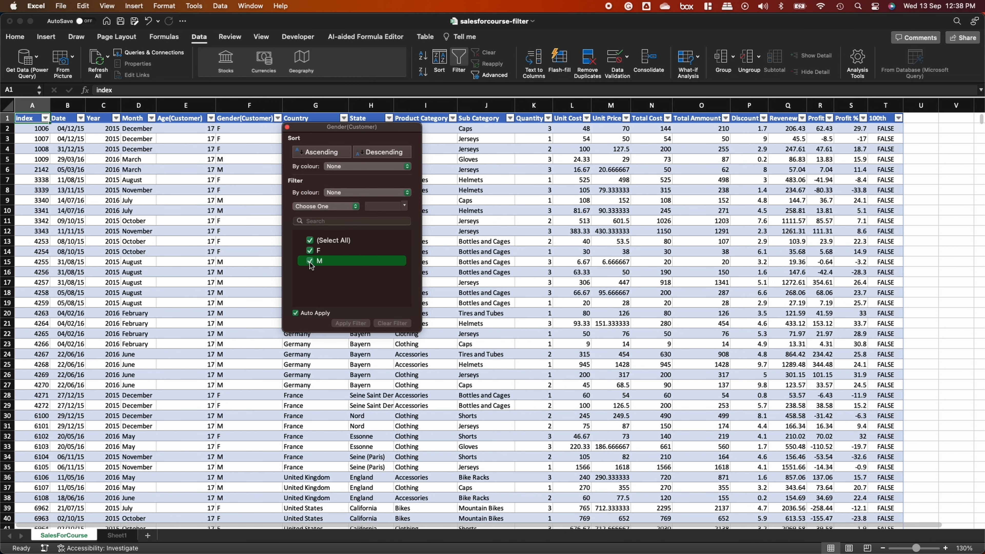
pyautogui.click(310, 262)
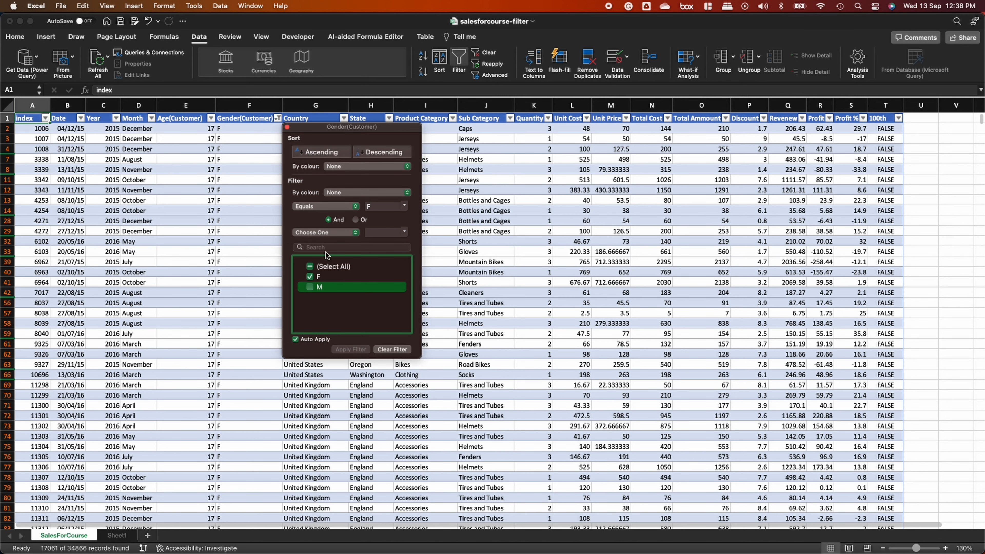
pyautogui.click(288, 128)
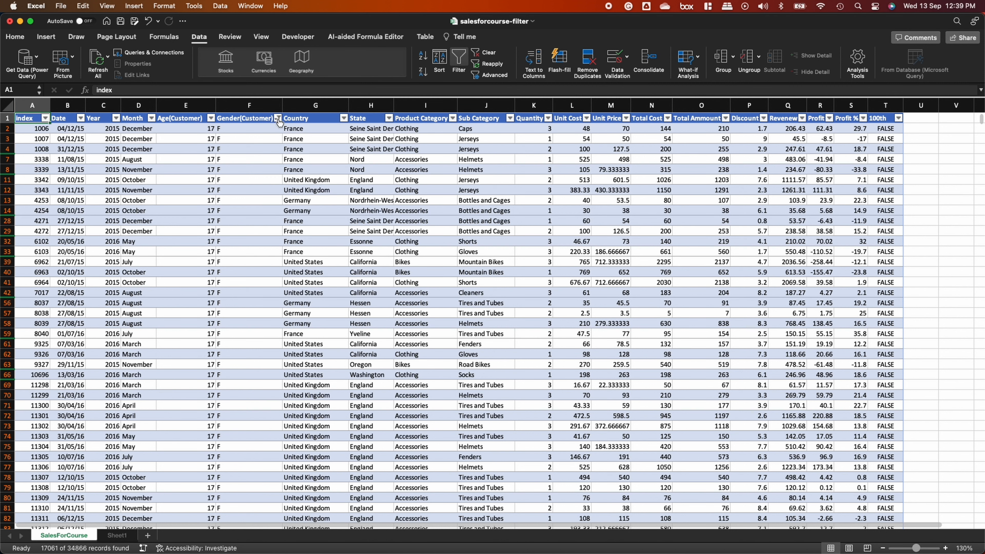
# Include and exclude M again in the Gender(Customer) filter, and clear the filter from the data.
pyautogui.click(278, 118)
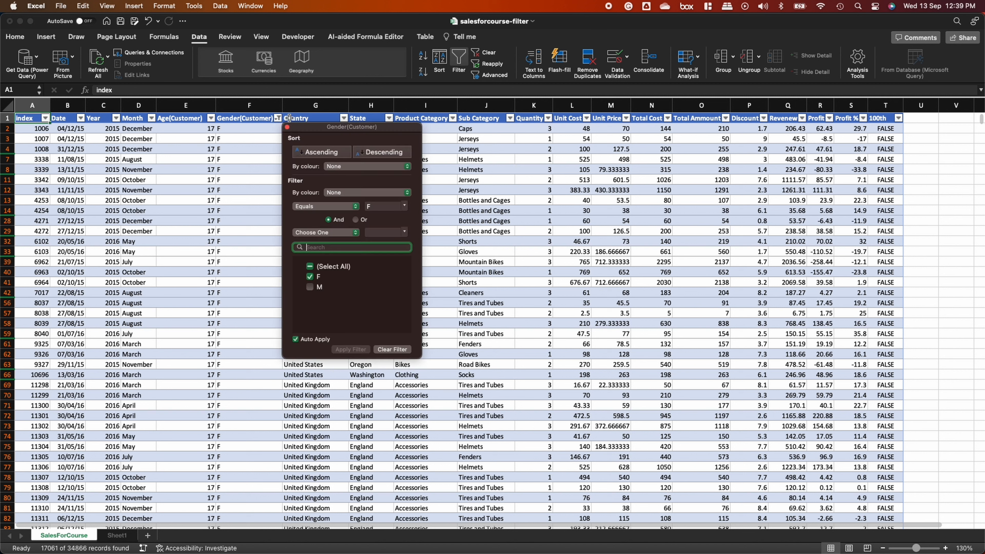
pyautogui.click(310, 287)
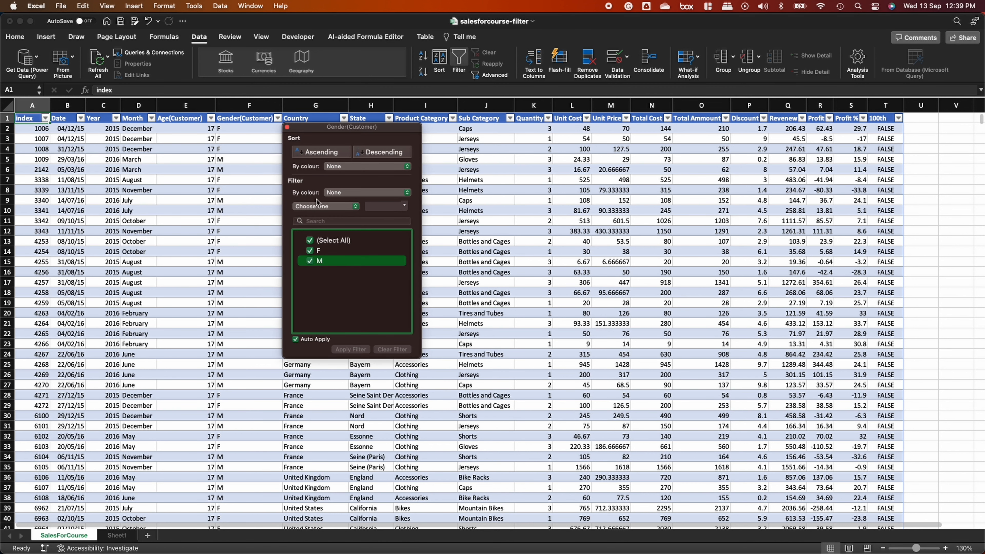
pyautogui.click(310, 260)
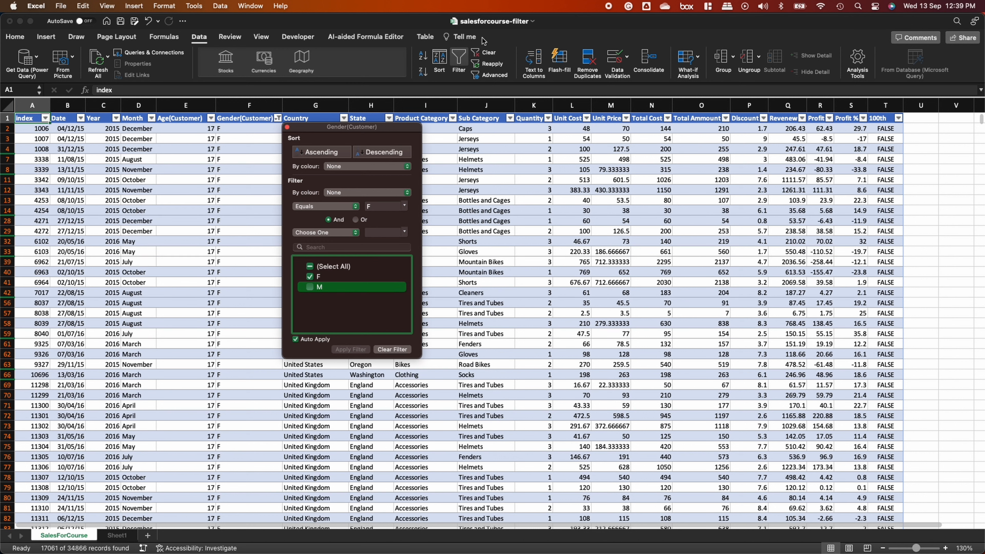
pyautogui.click(490, 54)
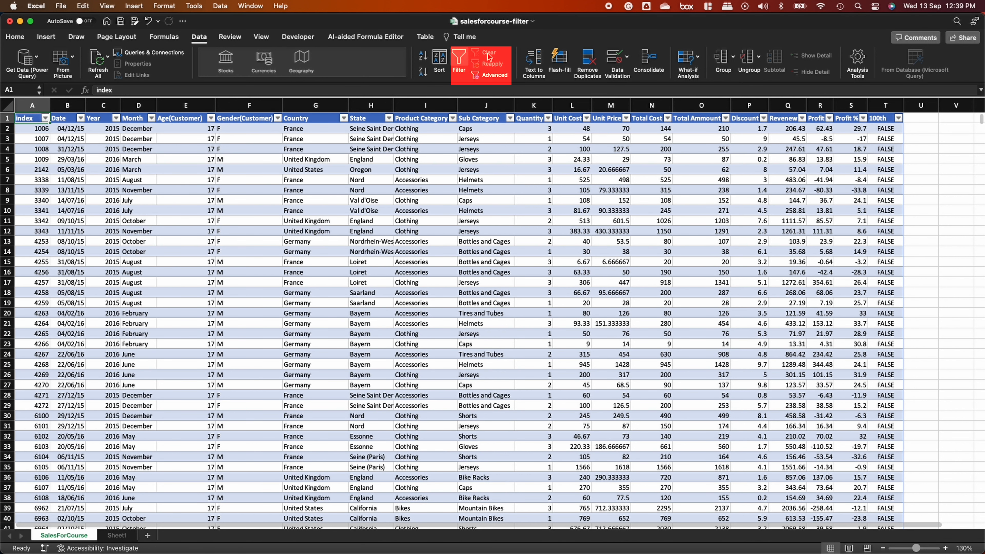
# Search the Product Category filter for "Bi", and change its condition to Begins with B.
pyautogui.click(453, 118)
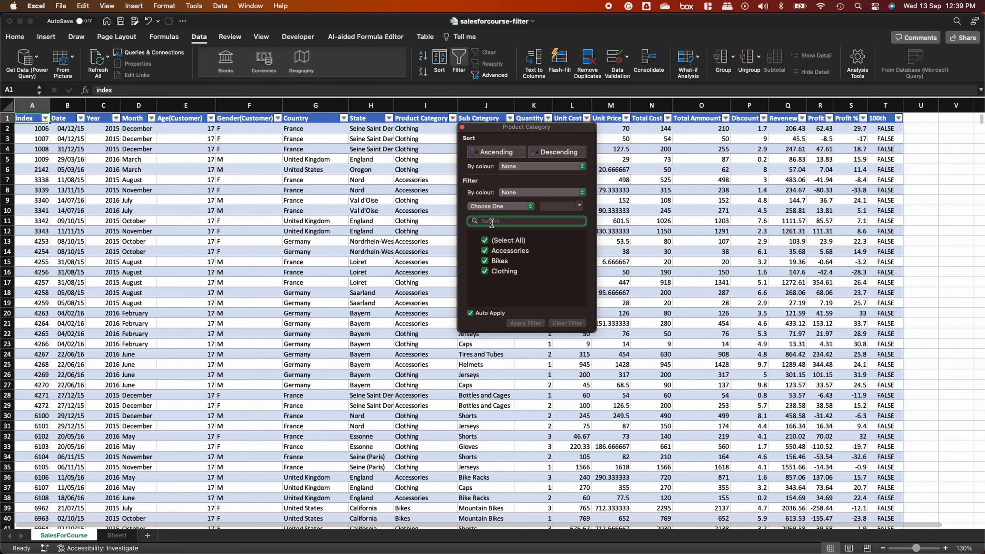
pyautogui.write('Bi')
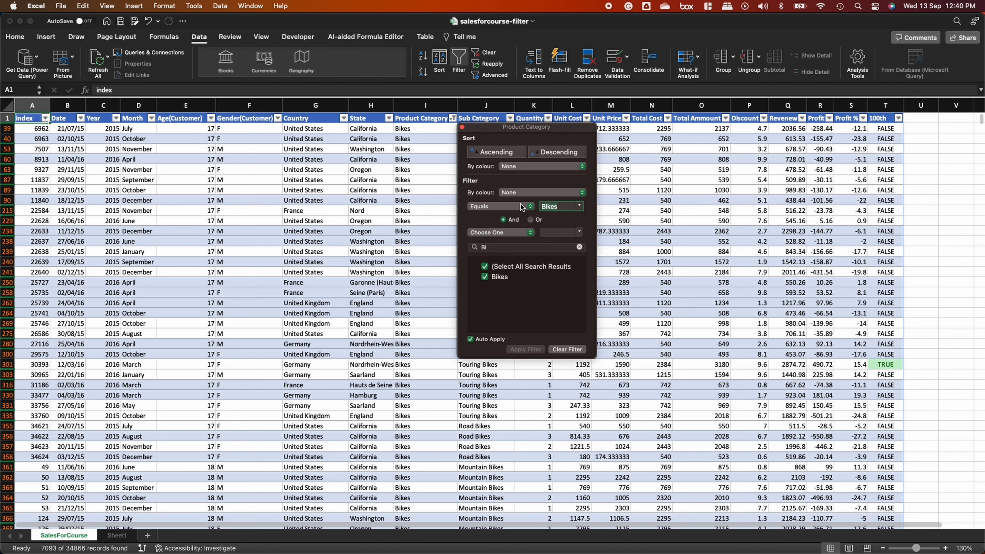
pyautogui.click(532, 209)
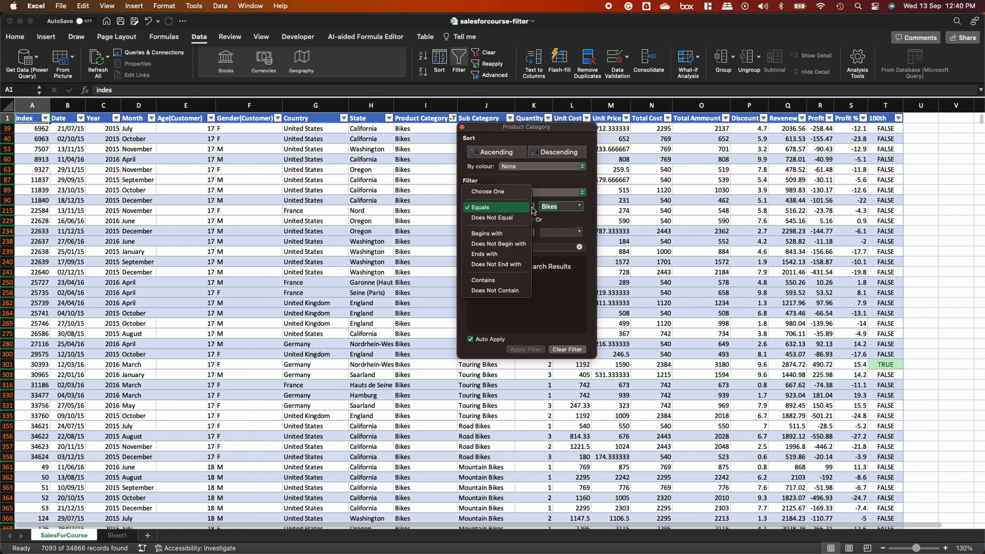
pyautogui.click(510, 234)
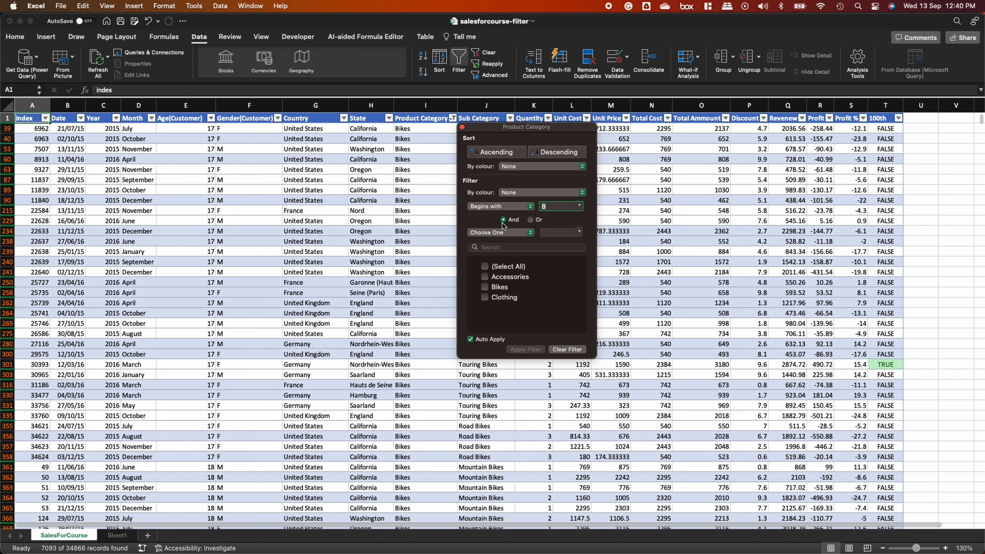
# Add an Or condition, Begins with C, to the Product Category filter.
pyautogui.click(530, 220)
pyautogui.click(524, 235)
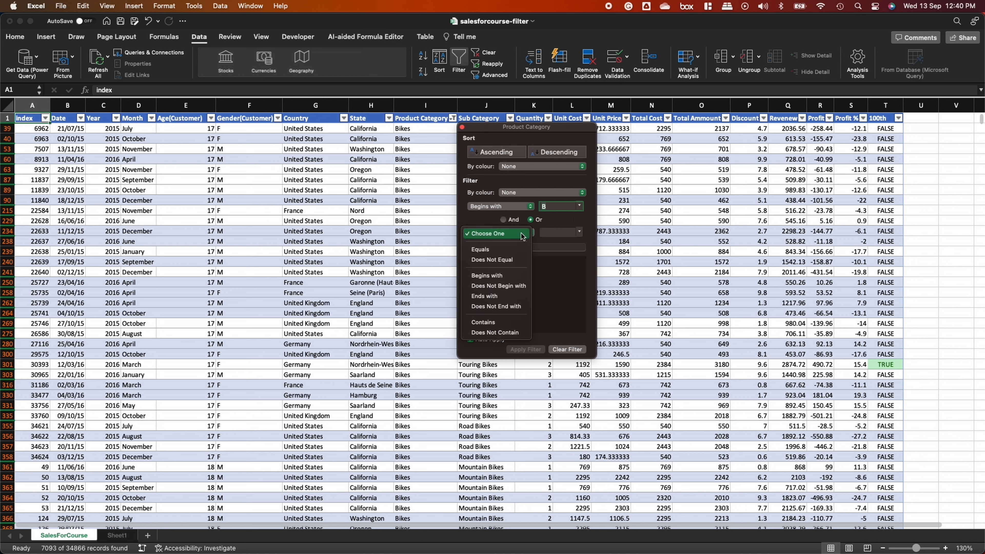
pyautogui.click(503, 276)
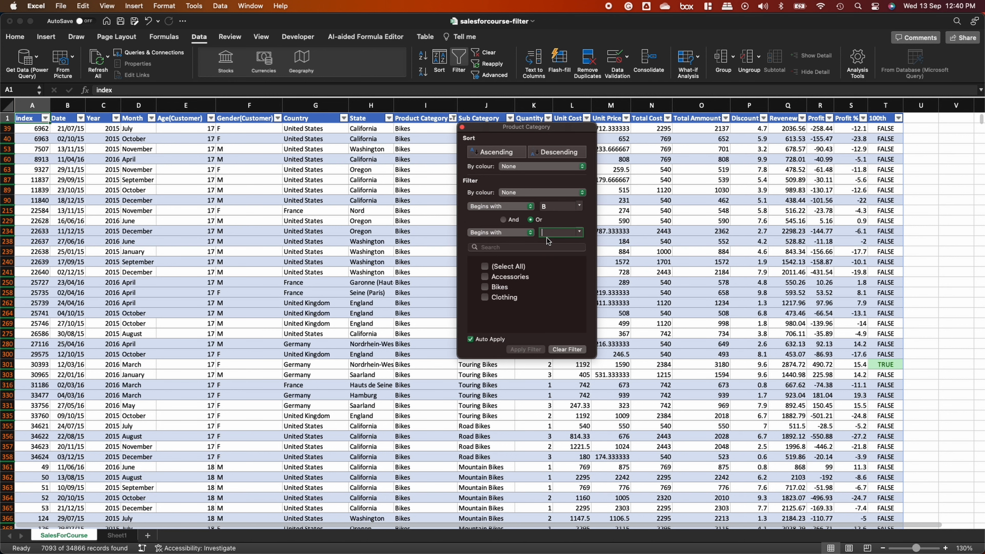
pyautogui.write('C')
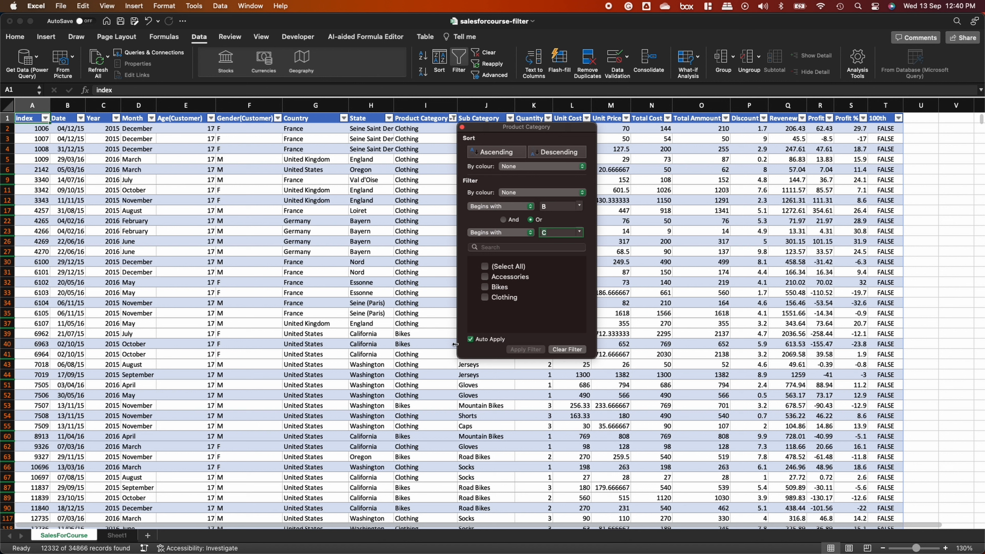
# Clear the Product Category filter and turn off filtering for the whole data range.
pyautogui.click(463, 128)
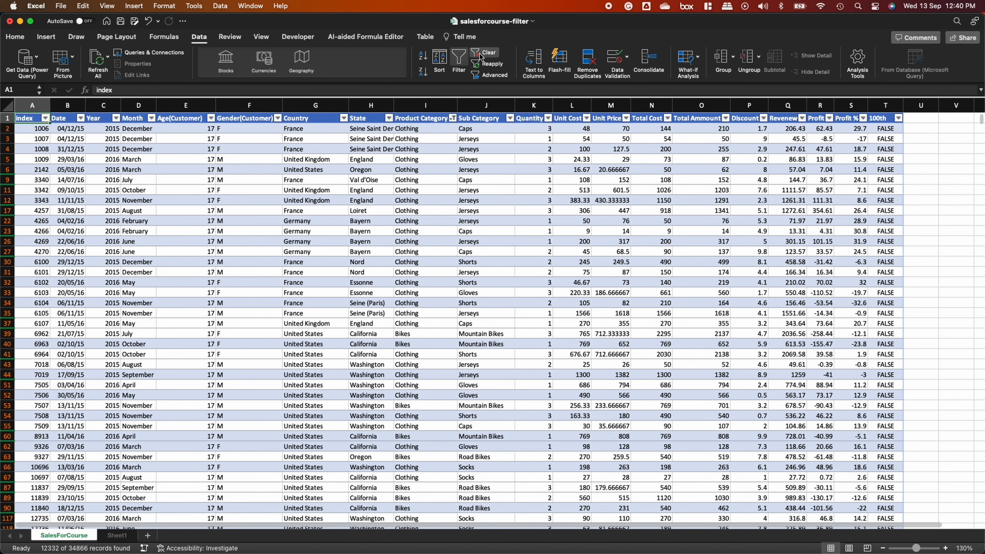
pyautogui.click(481, 54)
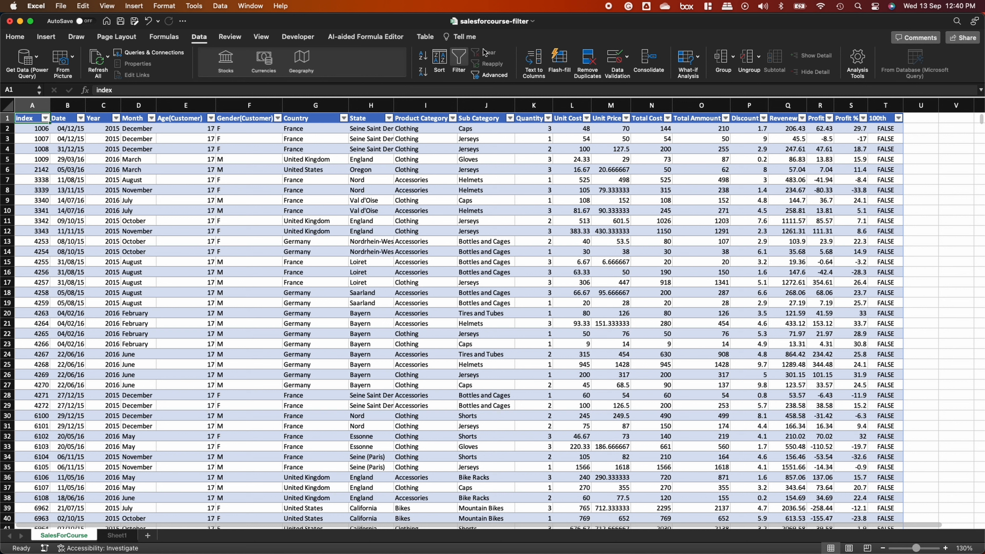
pyautogui.click(459, 64)
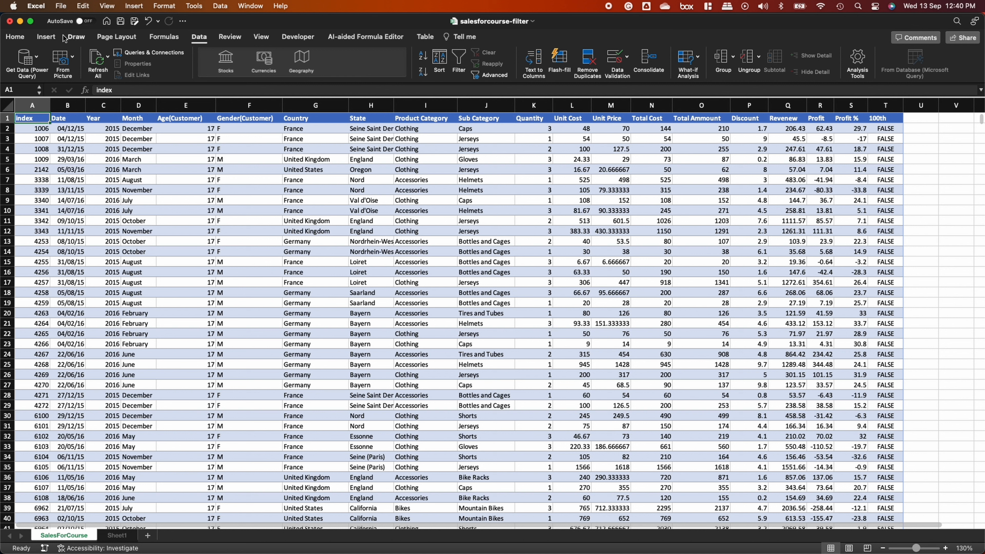
# Convert the data range $A$1:$T$34867 into a table with headers.
pyautogui.click(16, 38)
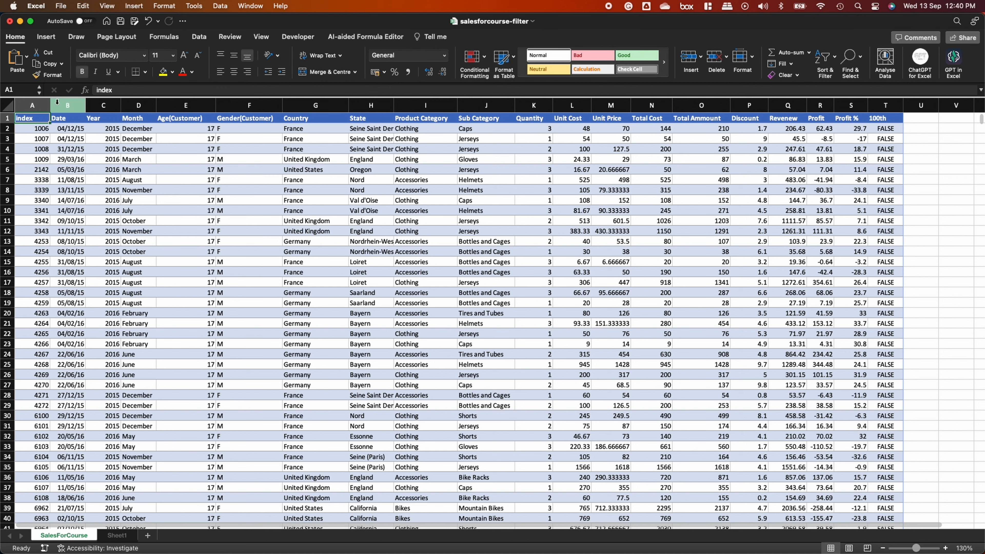
pyautogui.click(46, 39)
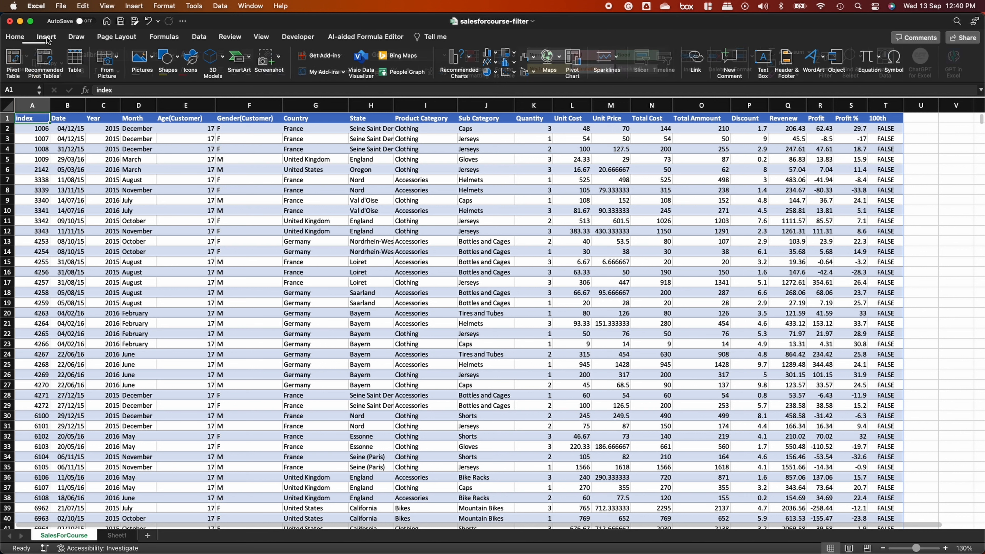
pyautogui.click(76, 62)
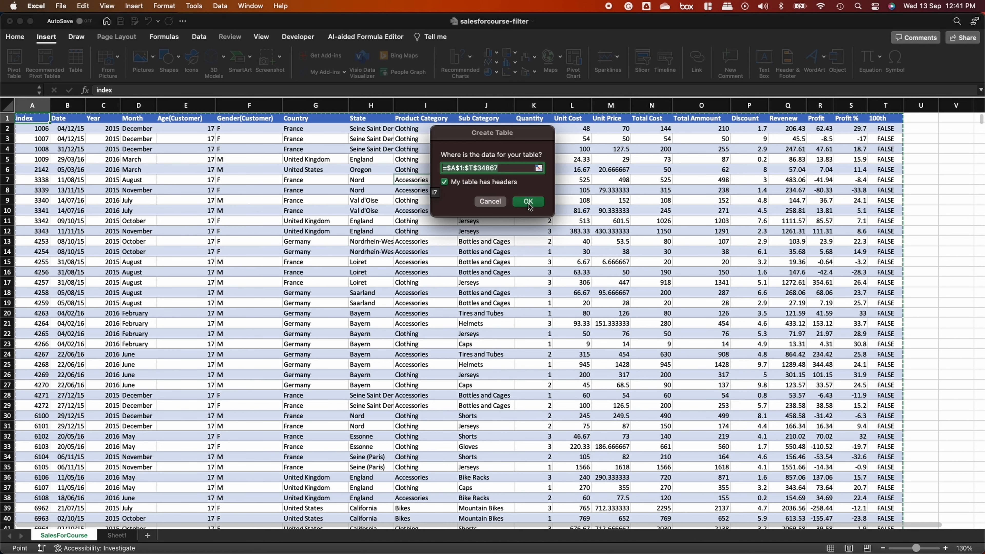
pyautogui.scroll(-2, 705, 341)
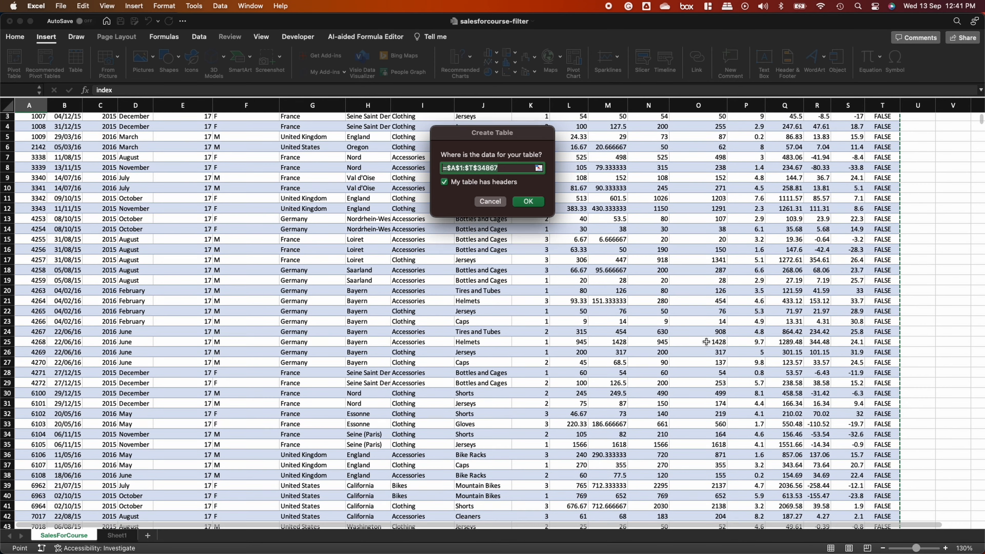
pyautogui.scroll(2, 706, 341)
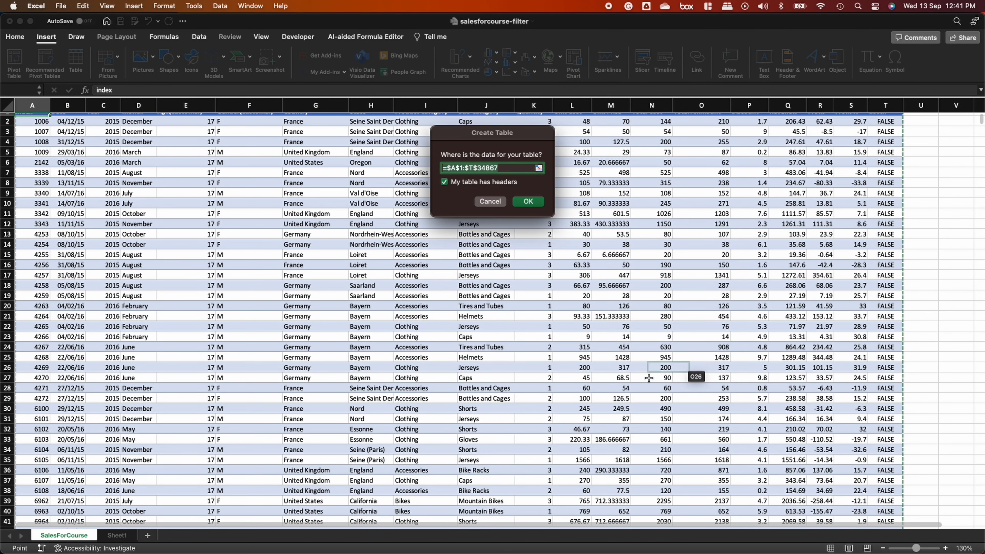
pyautogui.click(528, 201)
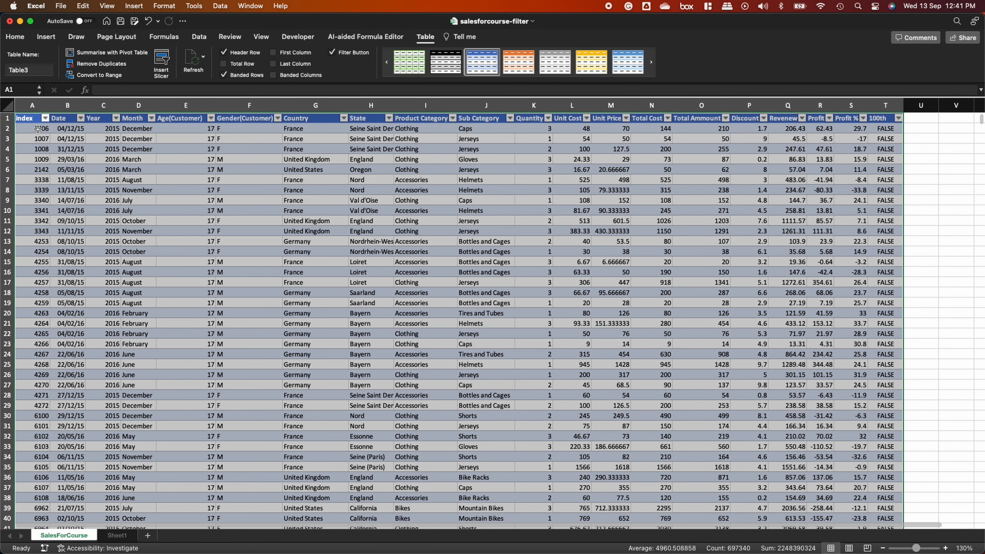
pyautogui.click(25, 120)
pyautogui.click(63, 119)
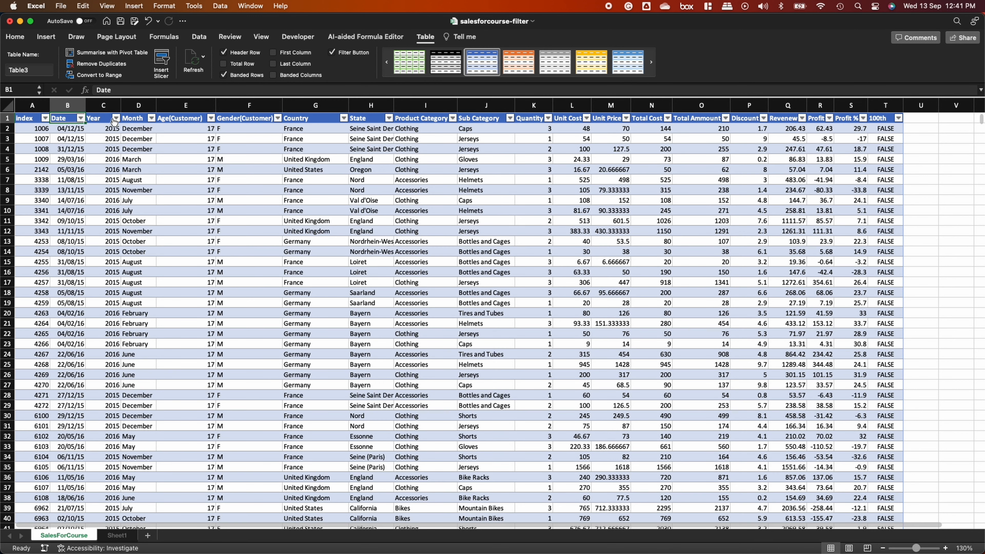
pyautogui.click(211, 119)
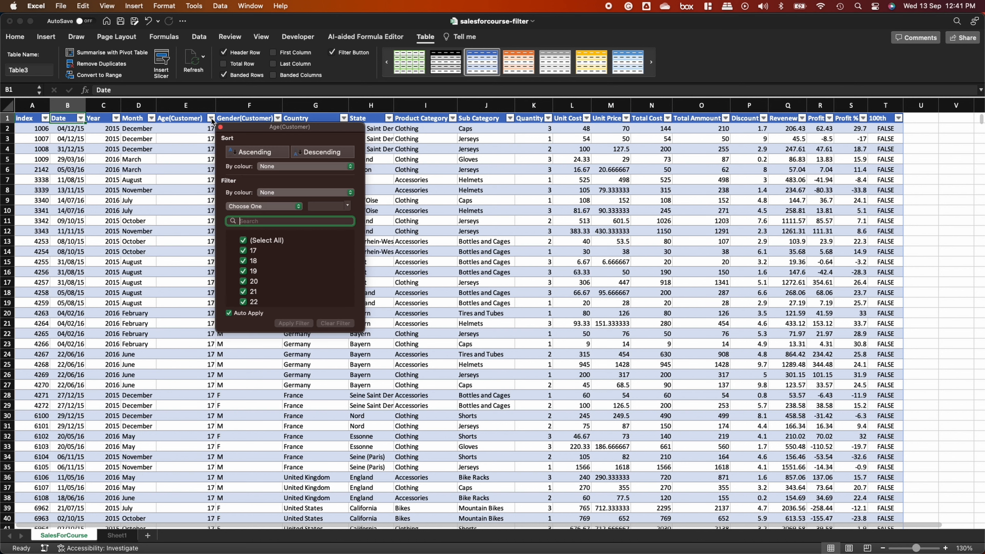
pyautogui.click(899, 118)
pyautogui.click(899, 119)
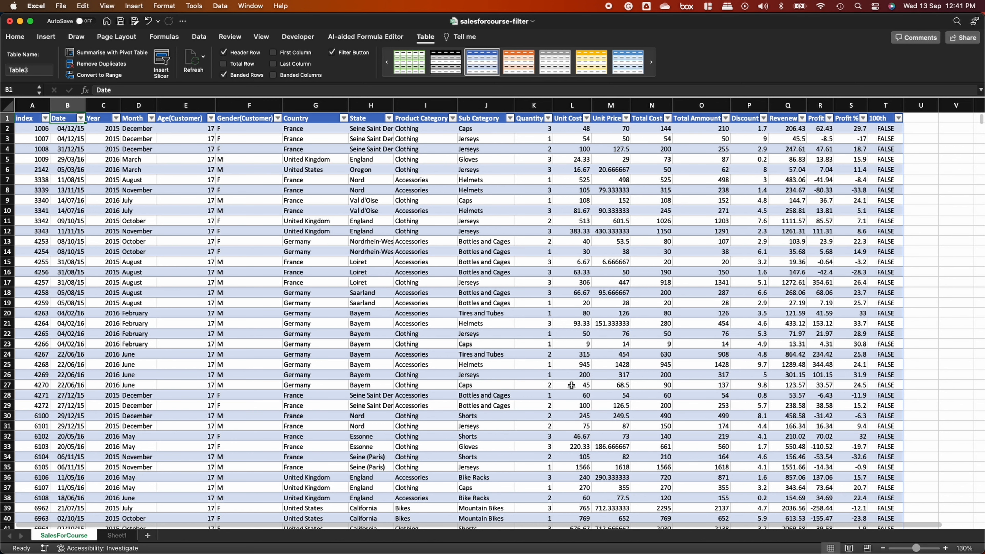
pyautogui.click(528, 441)
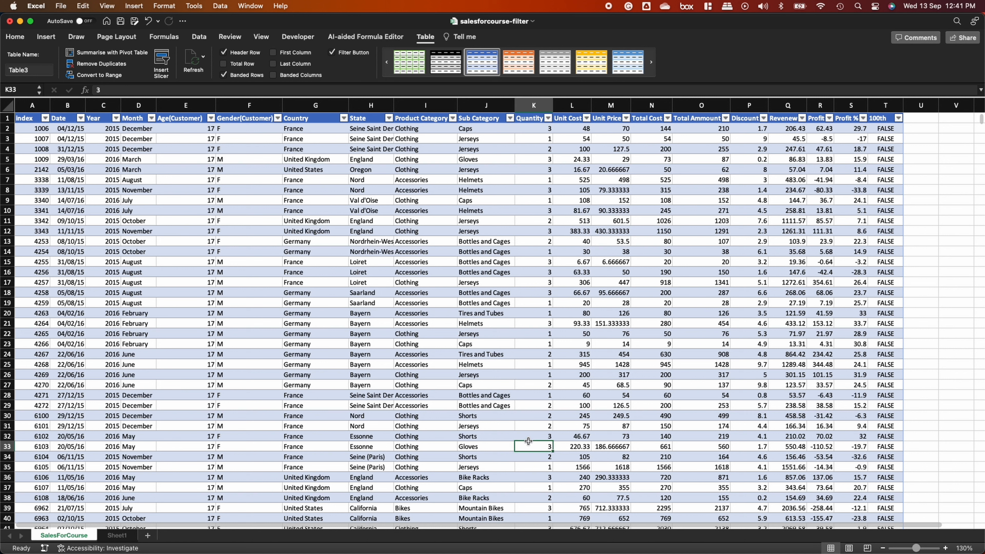
# Filter the table's 100th column to show only TRUE by excluding FALSE.
pyautogui.click(899, 118)
pyautogui.click(792, 251)
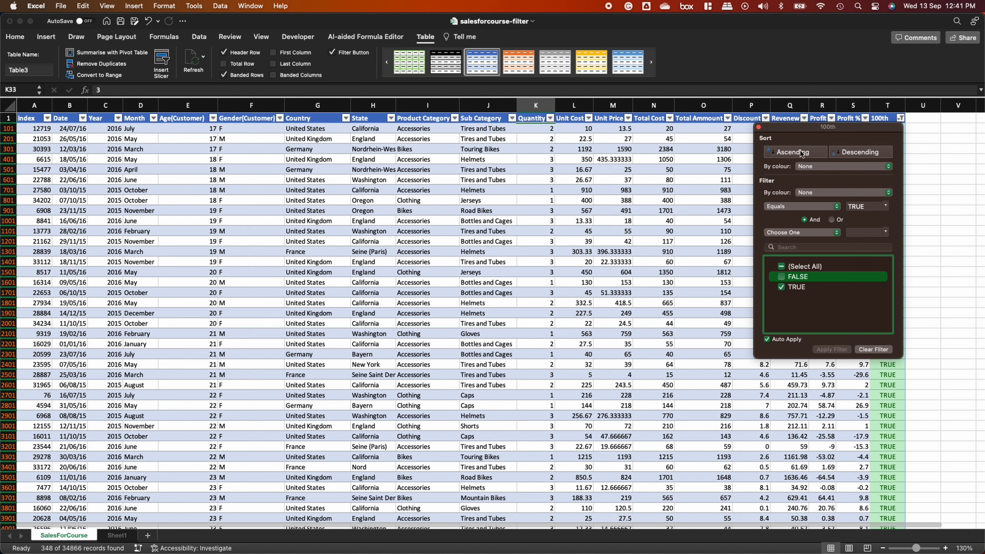
pyautogui.click(758, 127)
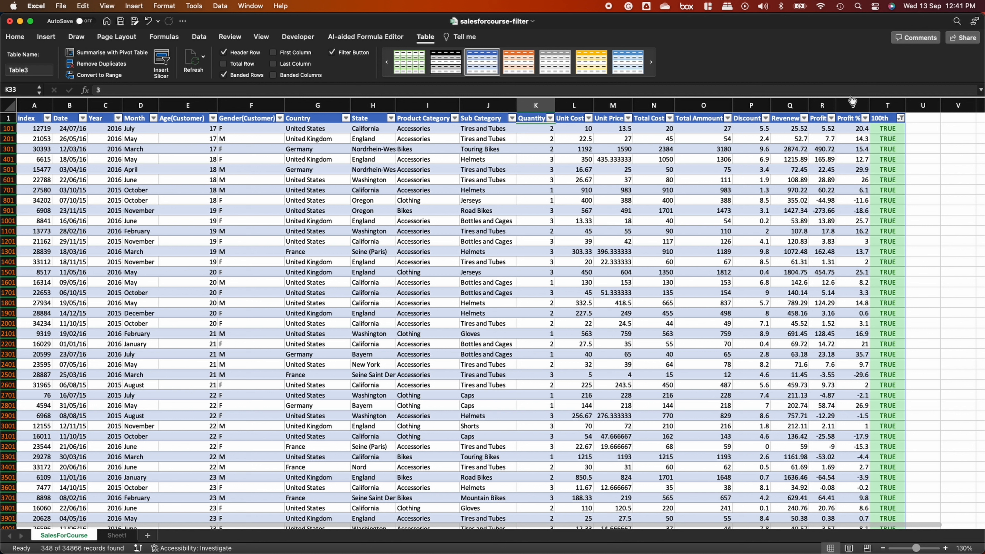
# Filter the table's Profit % column to show only values greater than 0.
pyautogui.click(865, 118)
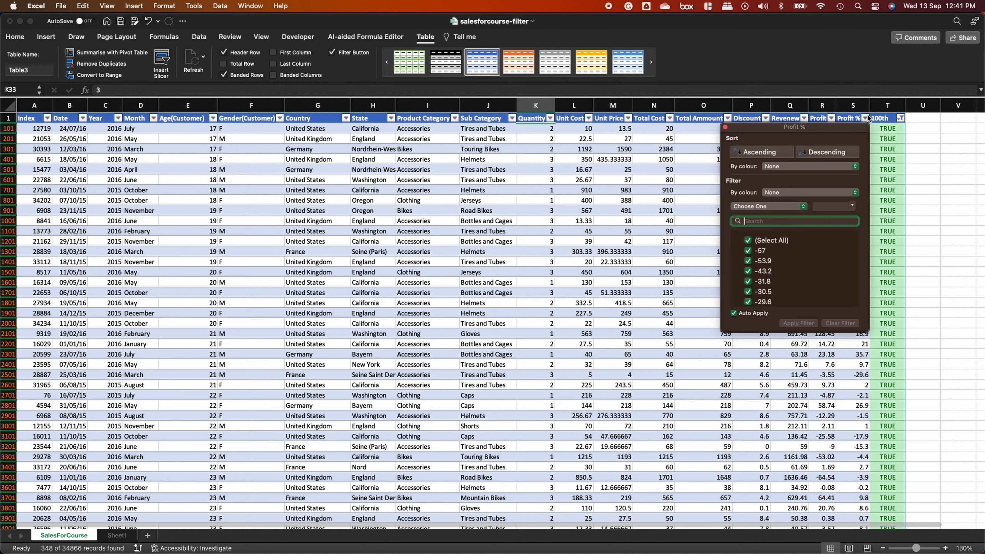
pyautogui.click(866, 118)
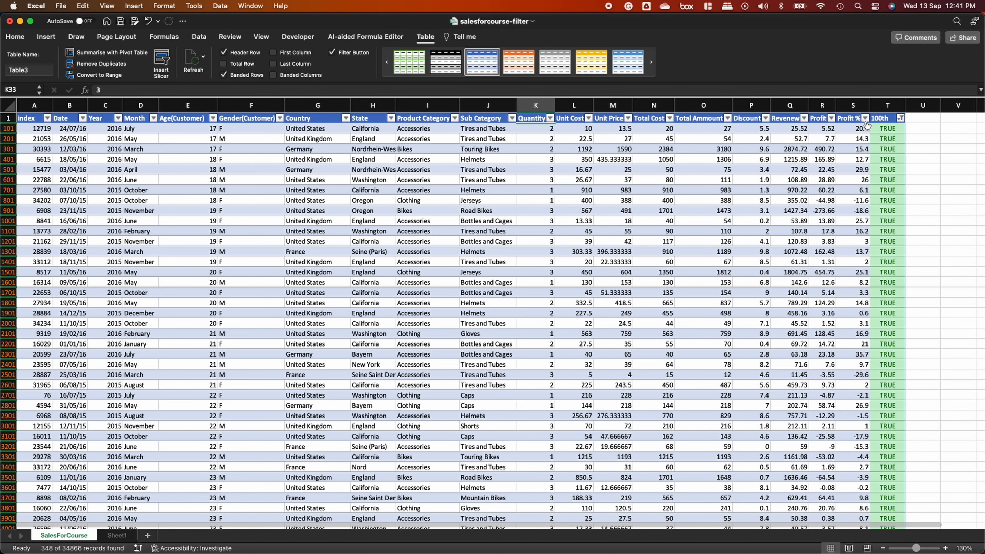
pyautogui.click(866, 118)
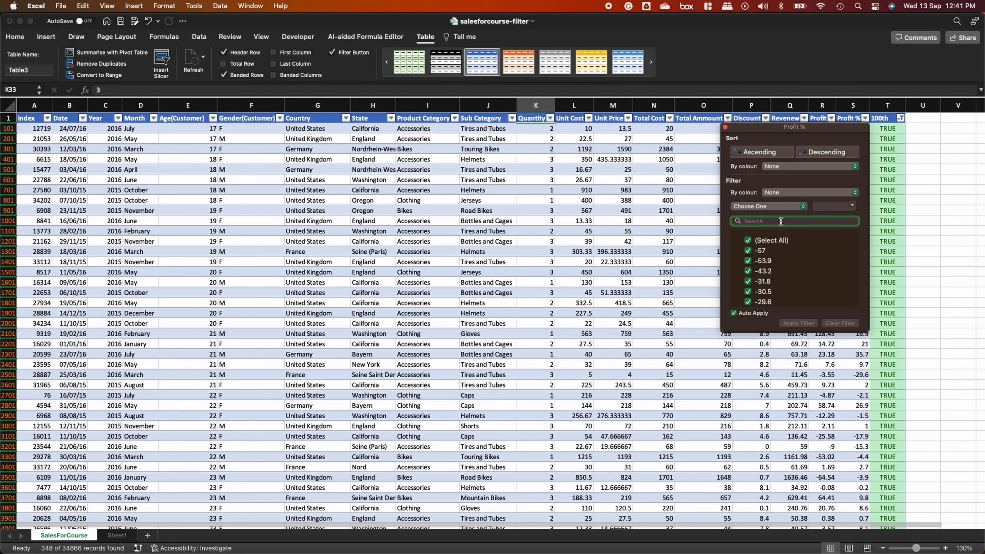
pyautogui.click(768, 206)
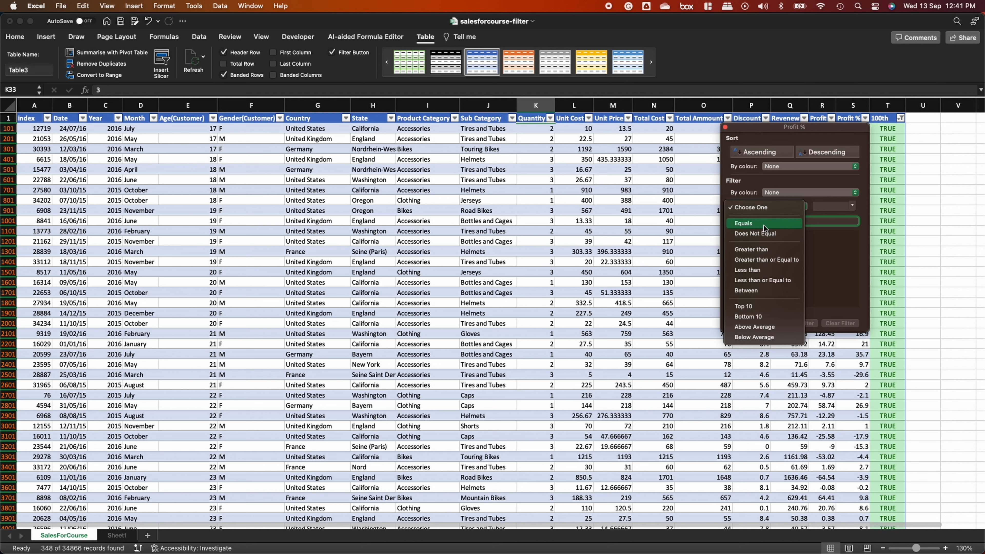
pyautogui.click(759, 252)
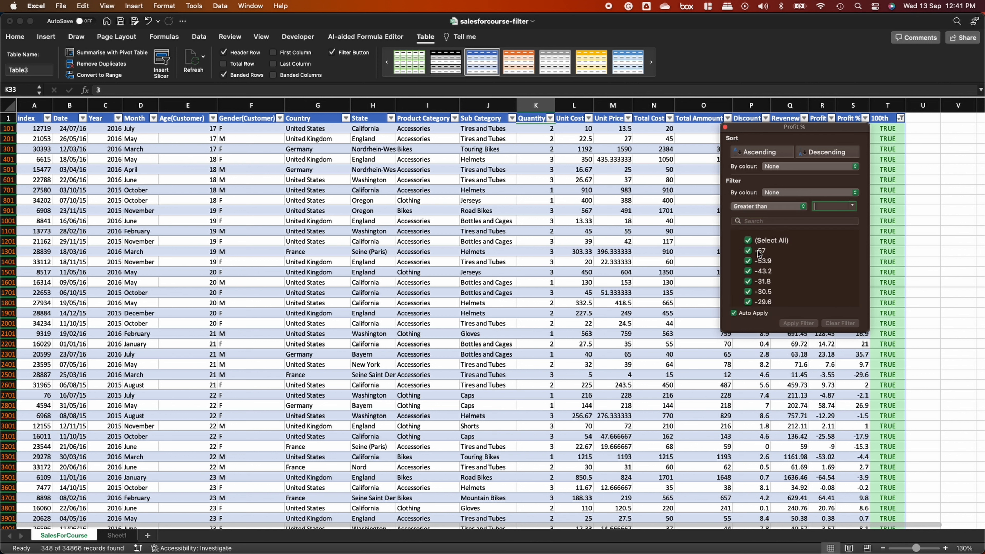
pyautogui.write('0')
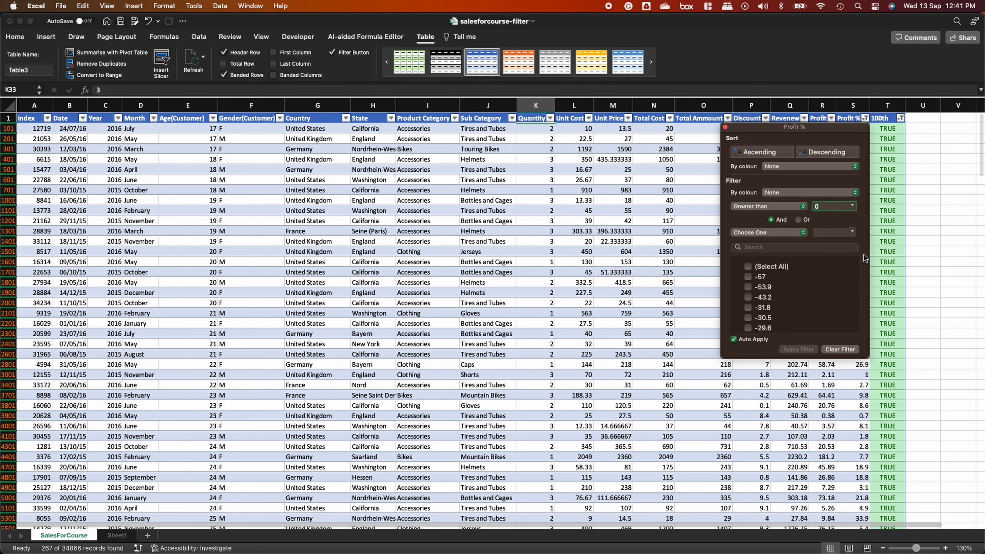
pyautogui.press('Return')
pyautogui.click(867, 120)
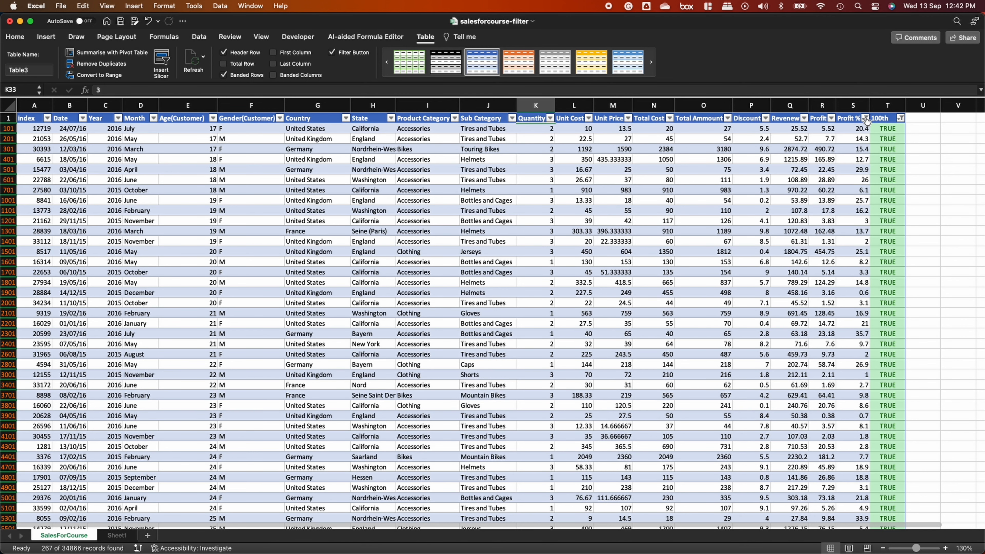
# Change the Profit % filter condition to Less than 0 and look through the filtered rows.
pyautogui.click(867, 121)
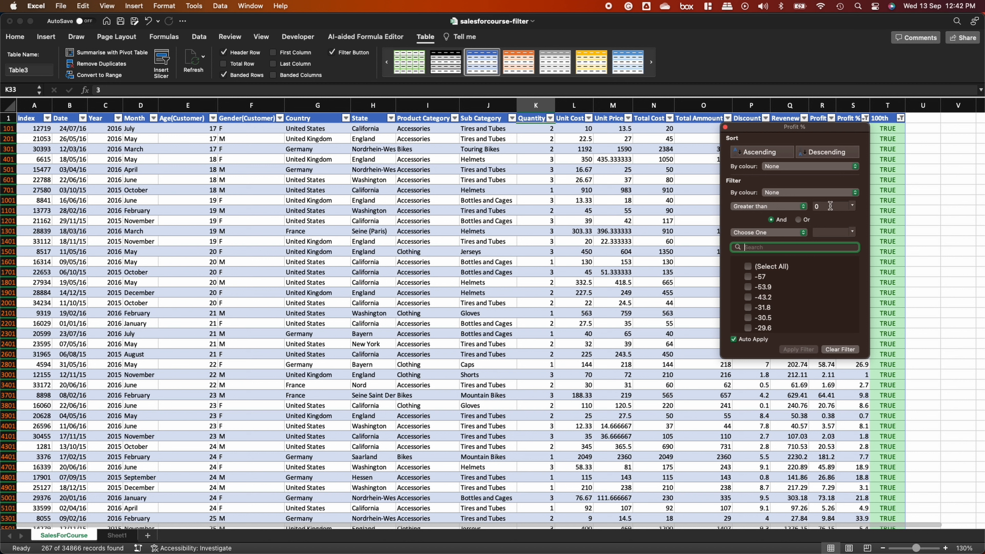
pyautogui.click(789, 208)
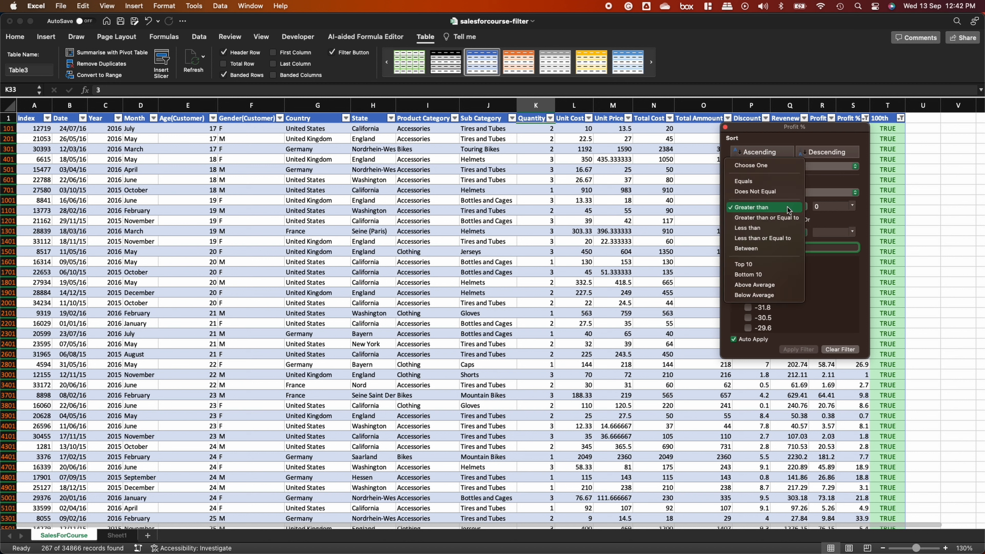
pyautogui.click(780, 229)
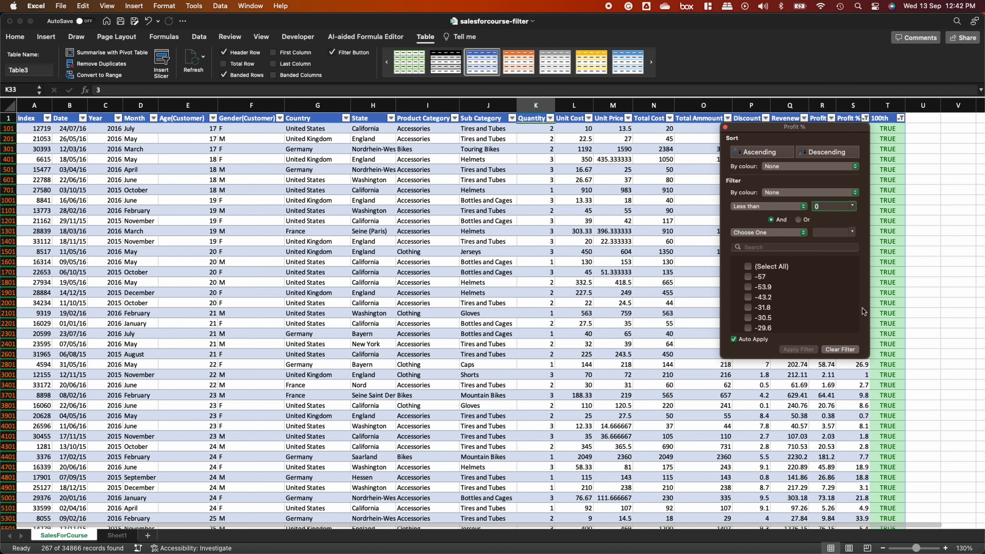
pyautogui.click(725, 127)
pyautogui.scroll(-1, 846, 365)
pyautogui.scroll(-10, 847, 365)
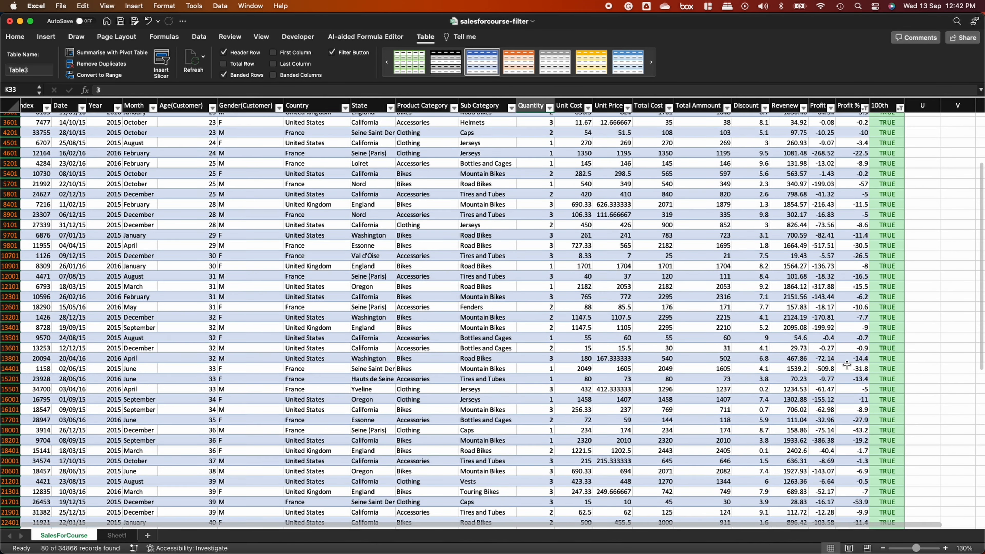
pyautogui.scroll(11, 847, 365)
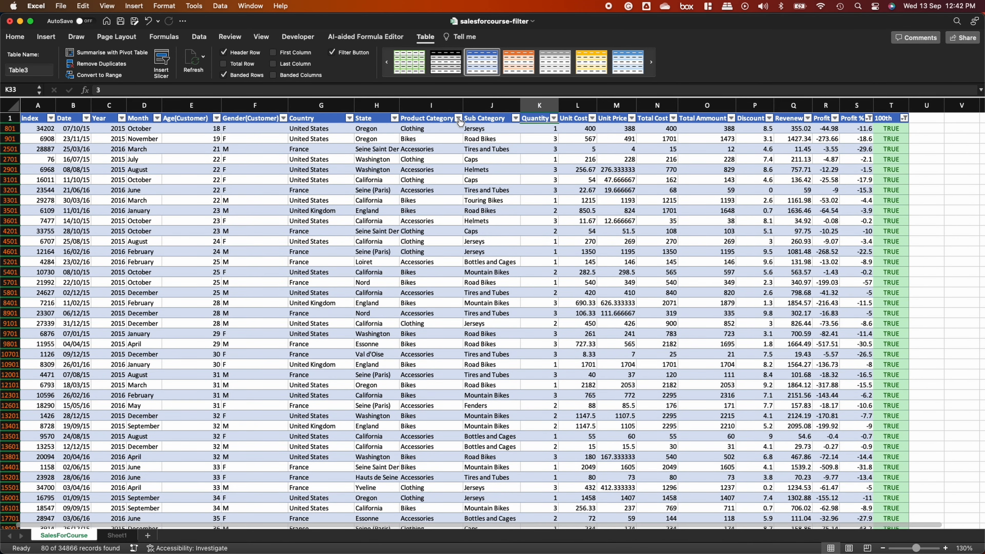
# Filter the Product Category column with an Equals condition set to Bikes.
pyautogui.click(458, 118)
pyautogui.click(516, 207)
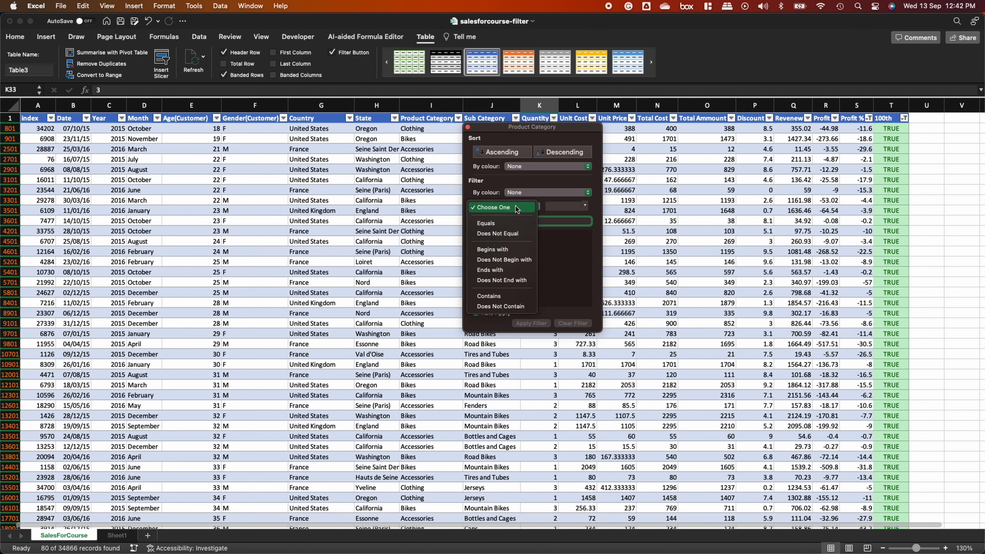
pyautogui.click(518, 224)
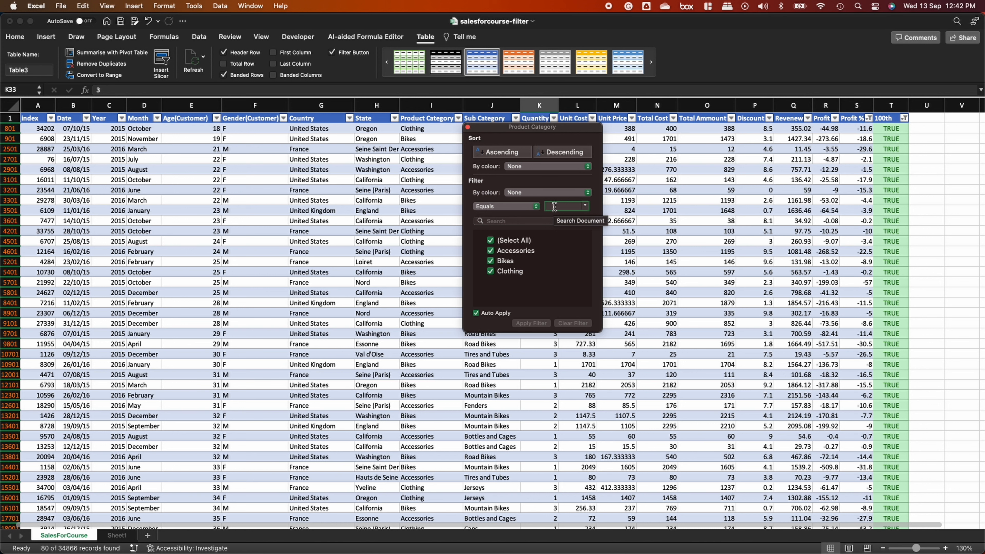
pyautogui.write('Bikes')
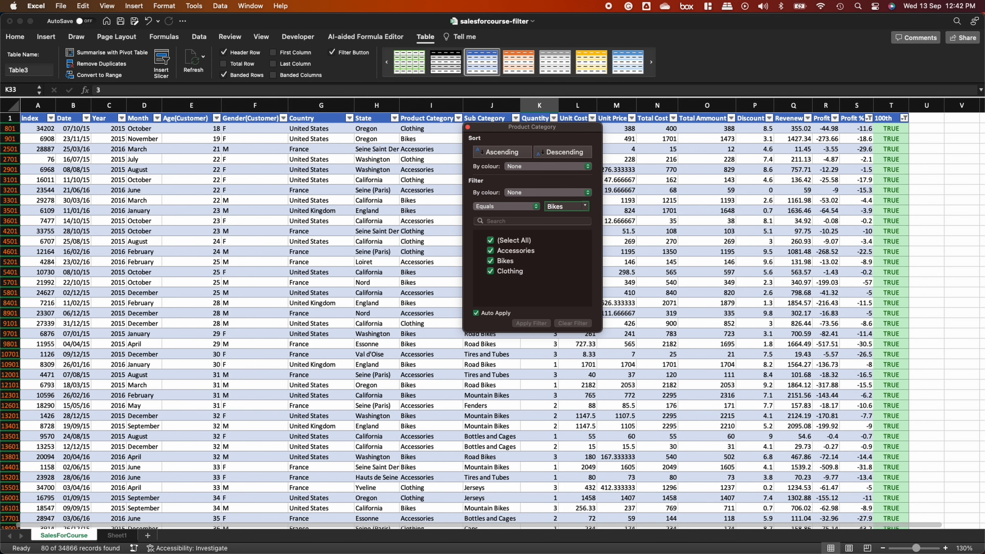
pyautogui.press('Return')
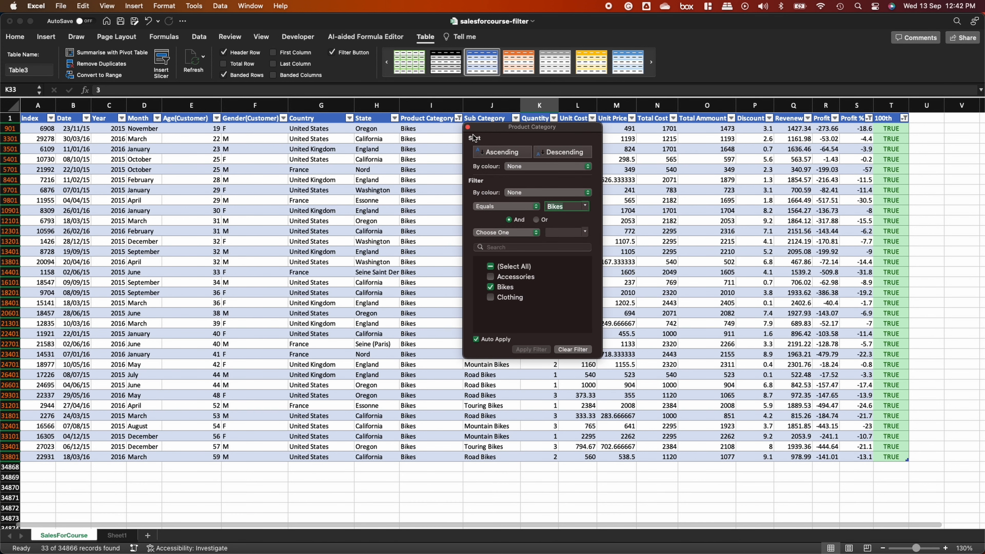
pyautogui.click(467, 127)
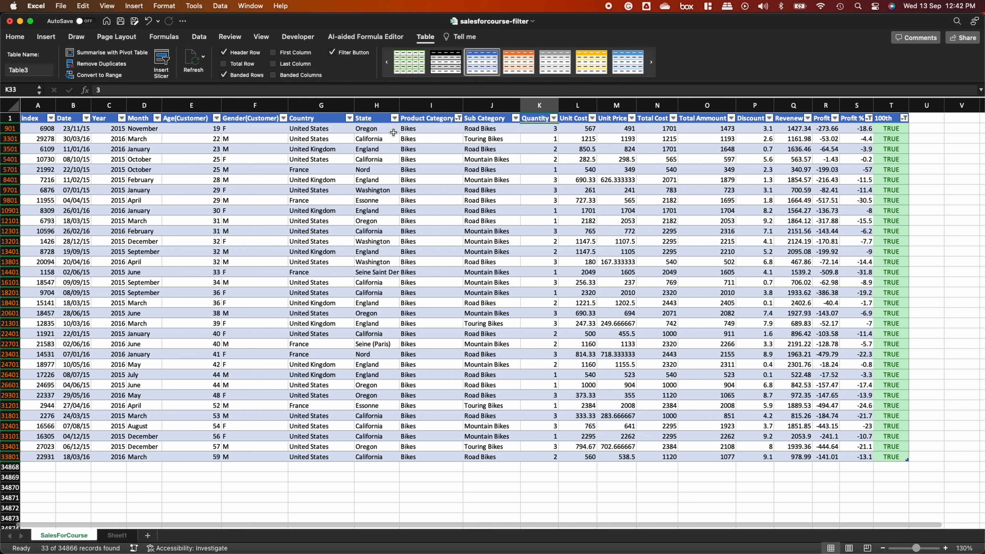
# Filter the State column to show only England.
pyautogui.click(395, 118)
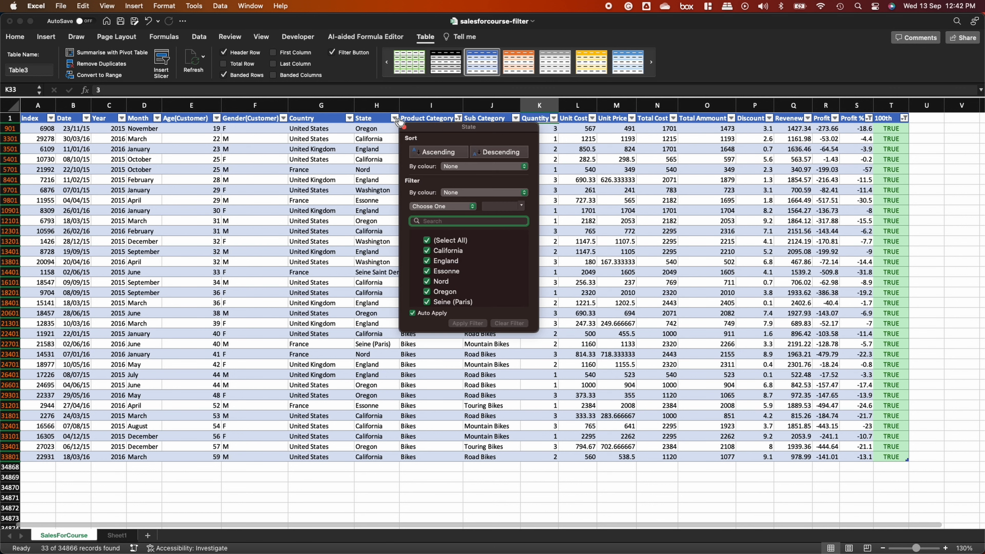
pyautogui.click(427, 241)
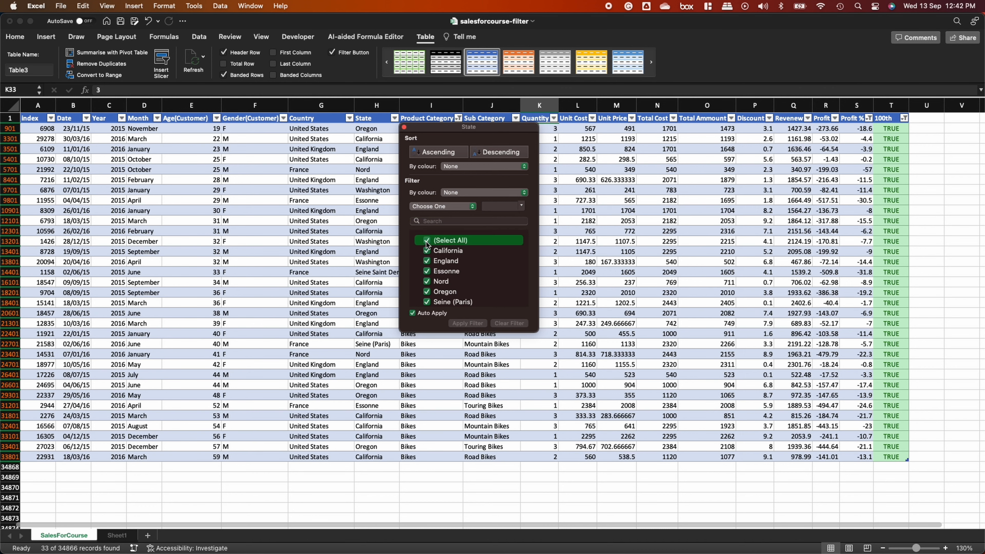
pyautogui.click(428, 263)
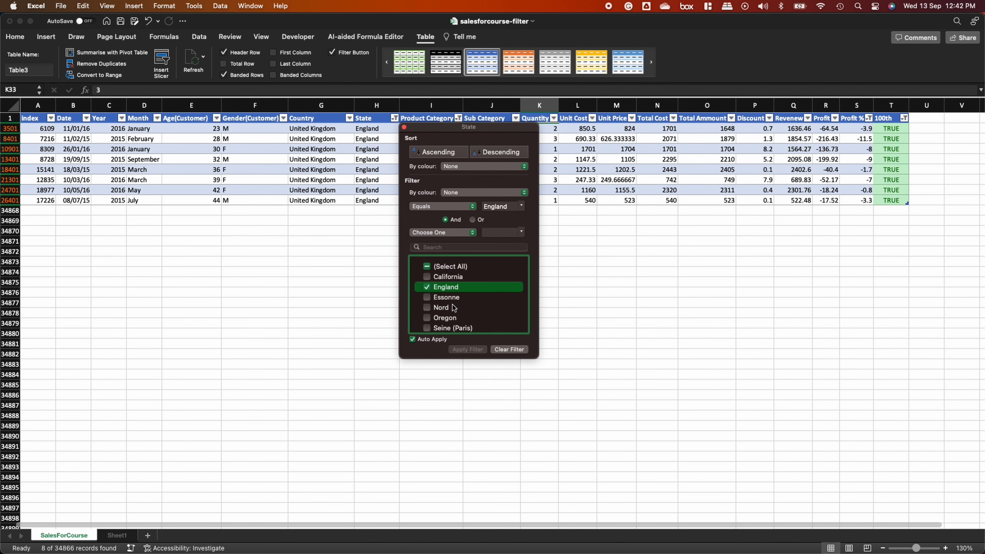
pyautogui.click(404, 127)
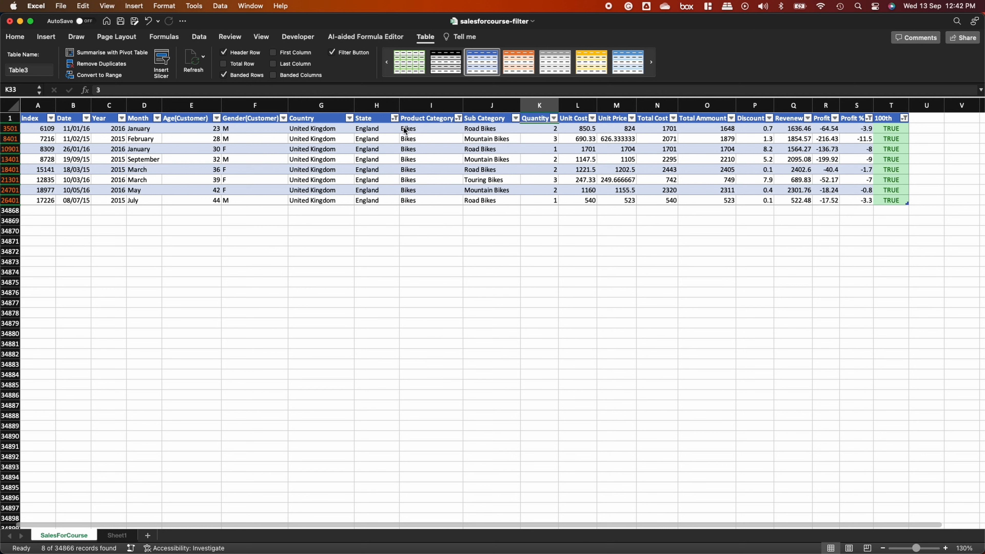
# Filter the Gender(Customer) column to show only F by excluding M.
pyautogui.click(283, 119)
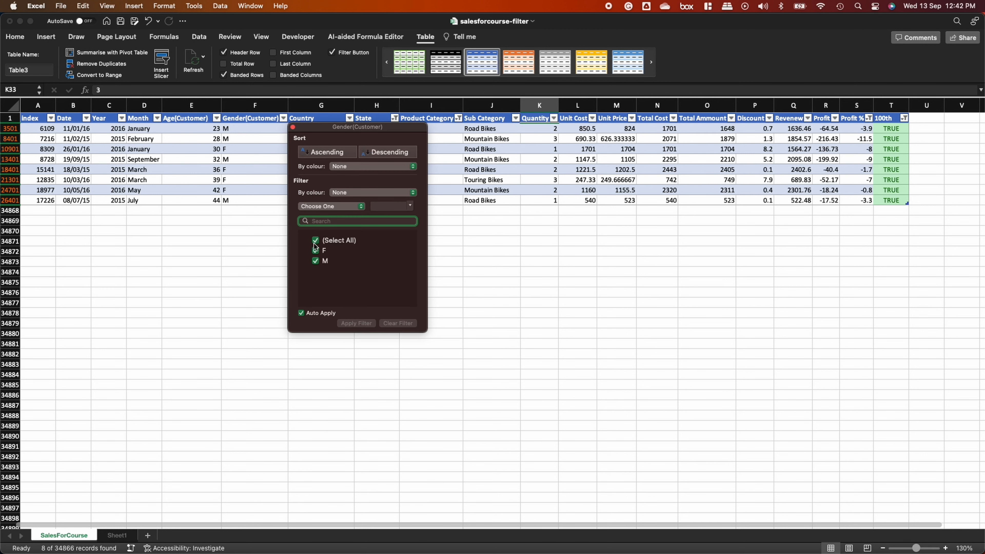
pyautogui.click(316, 261)
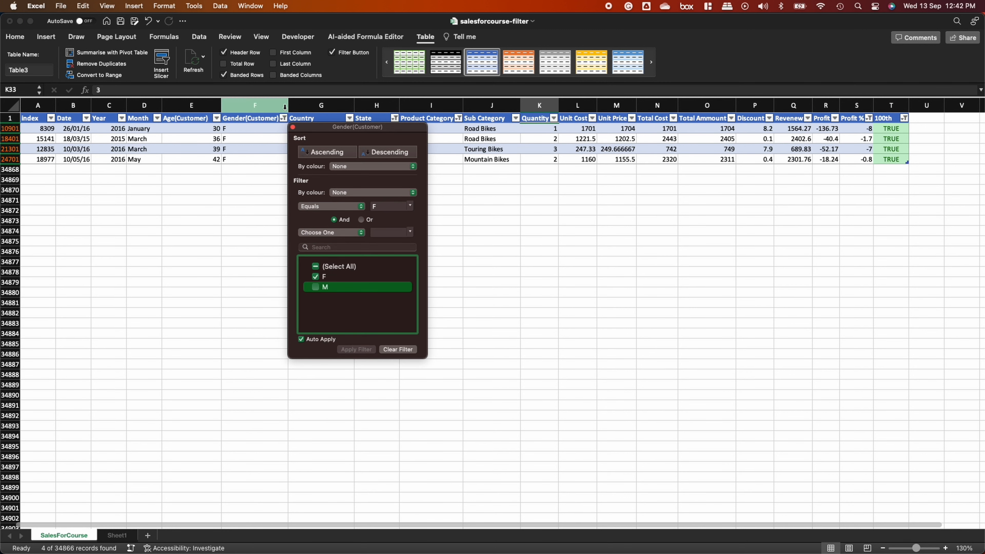
pyautogui.click(293, 127)
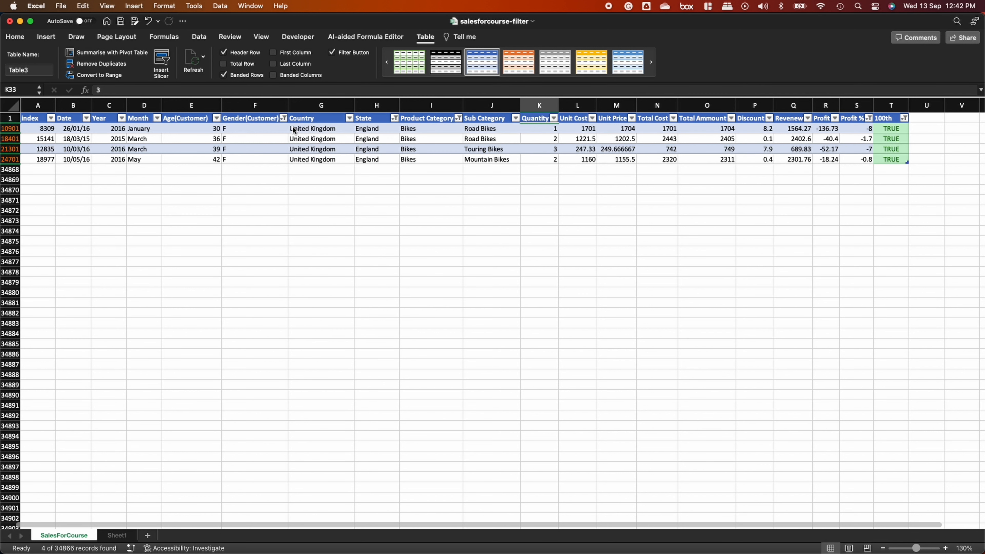
# Clear all filters from the sales table and convert it back to a normal range.
pyautogui.click(199, 37)
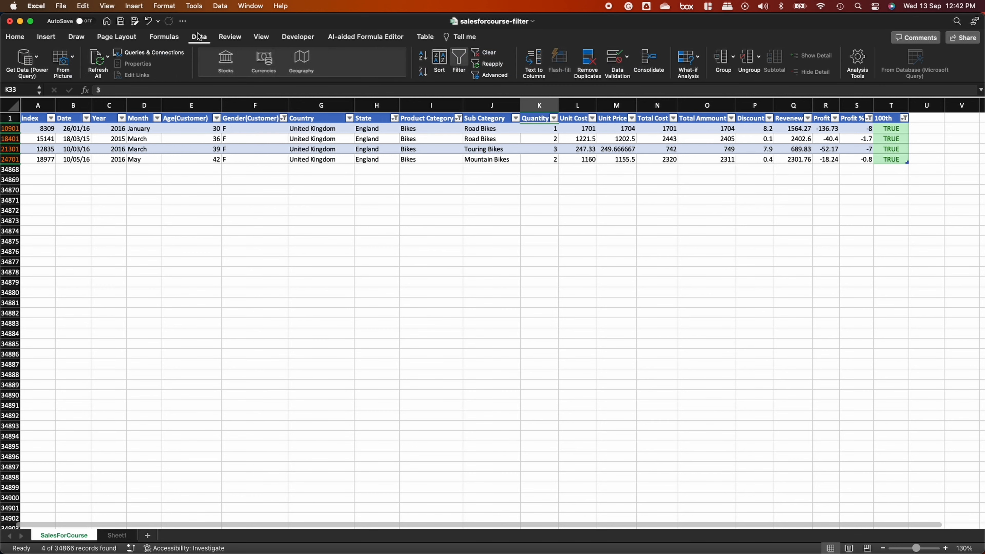
pyautogui.click(490, 53)
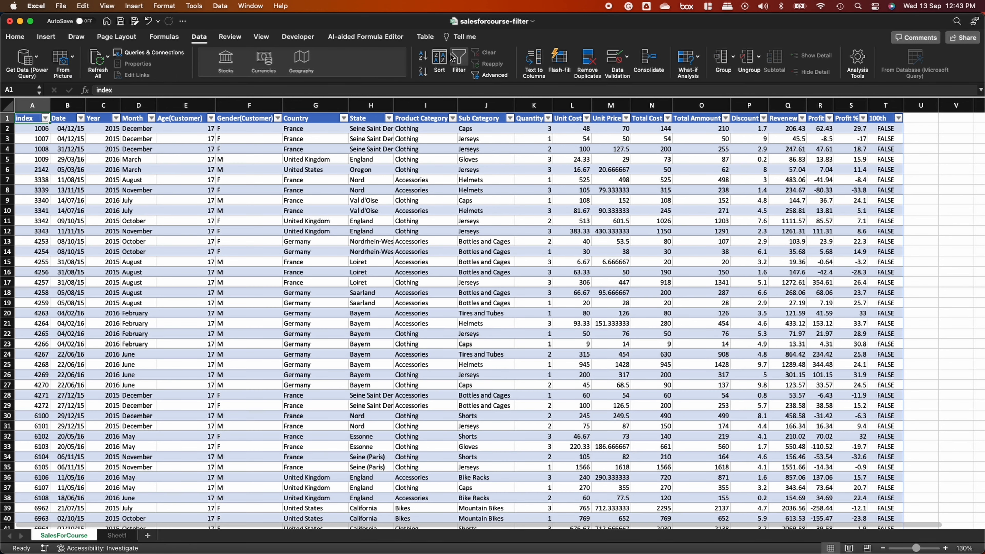
pyautogui.click(427, 38)
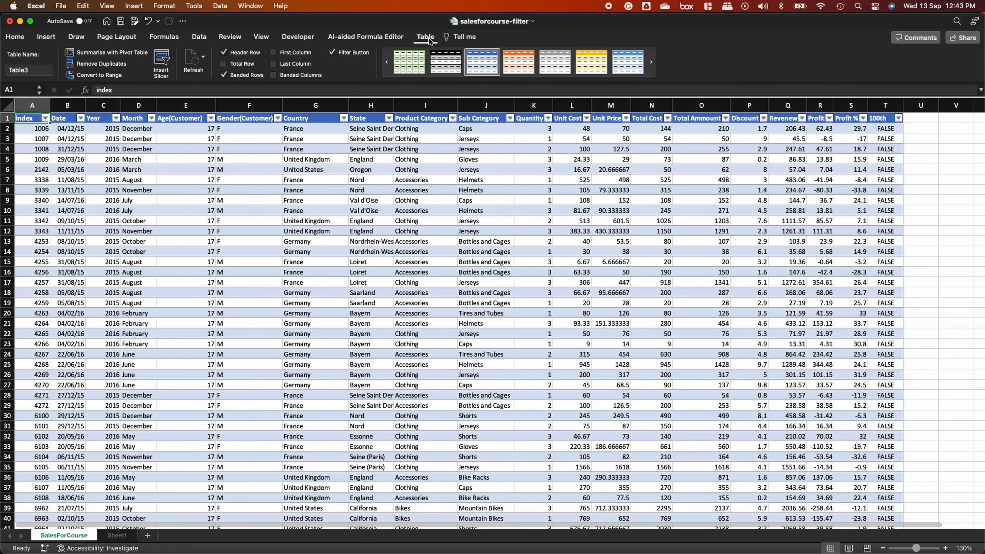
pyautogui.click(95, 78)
pyautogui.click(530, 218)
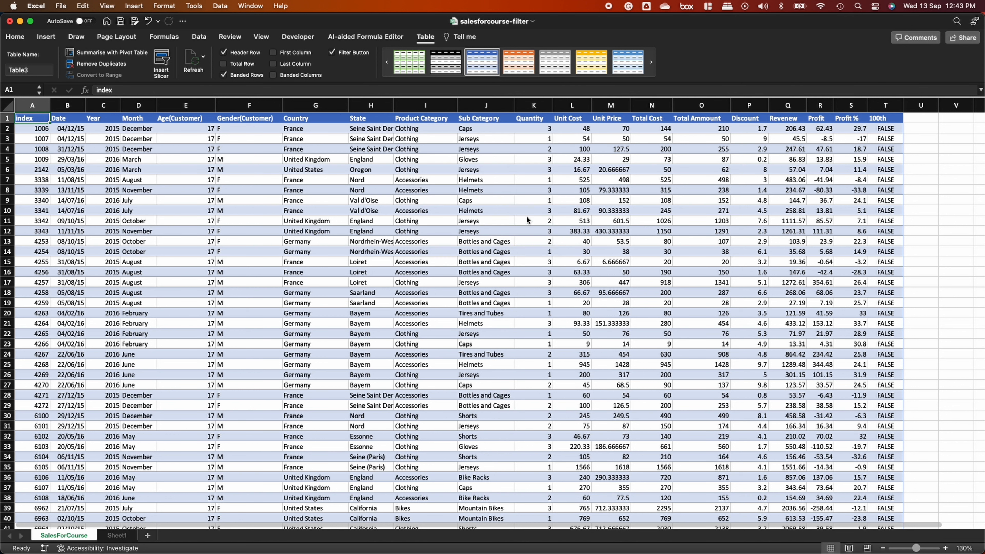
pyautogui.click(39, 122)
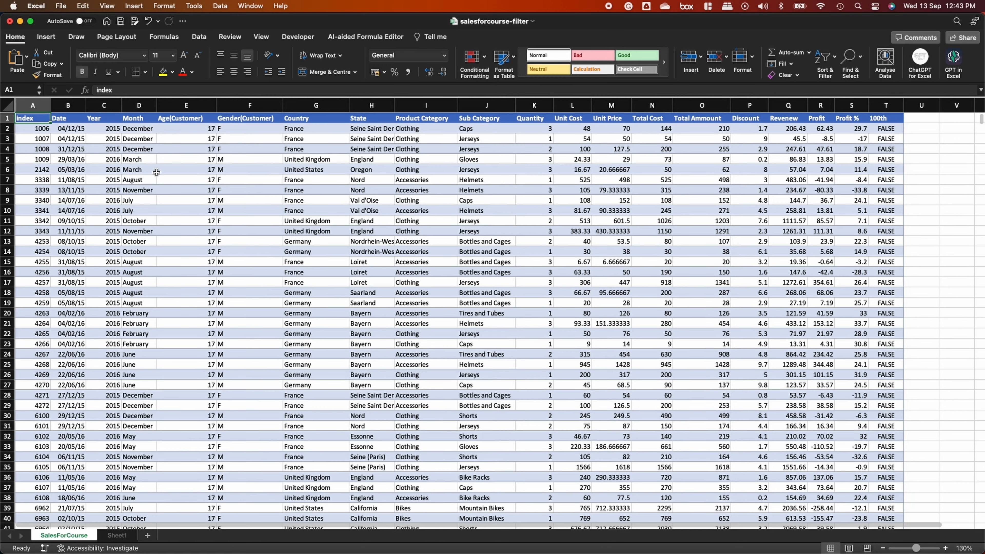
pyautogui.scroll(-15, 162, 318)
pyautogui.scroll(15, 163, 317)
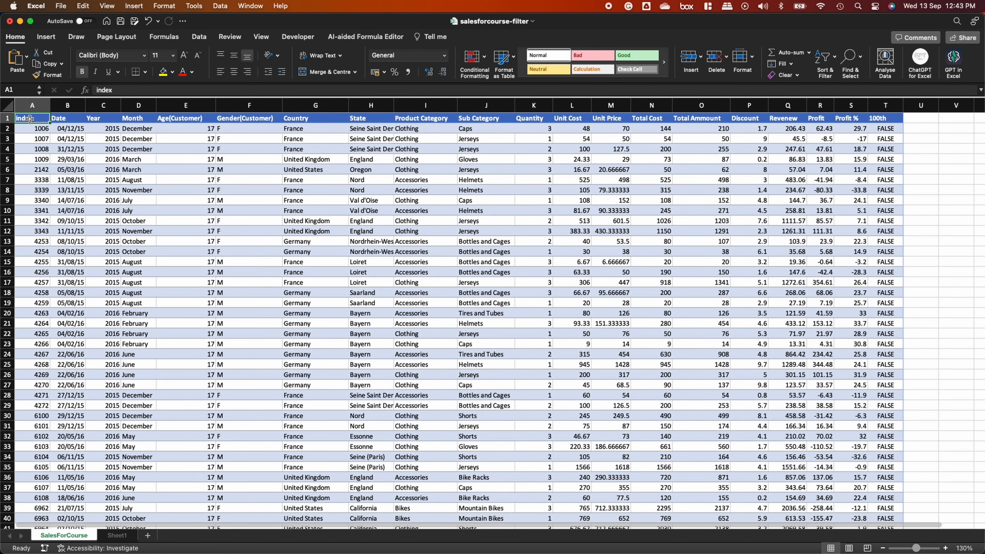
# Enter the headings Year in cell V1 and Country in cell W1, beside the sales data.
pyautogui.click(883, 548)
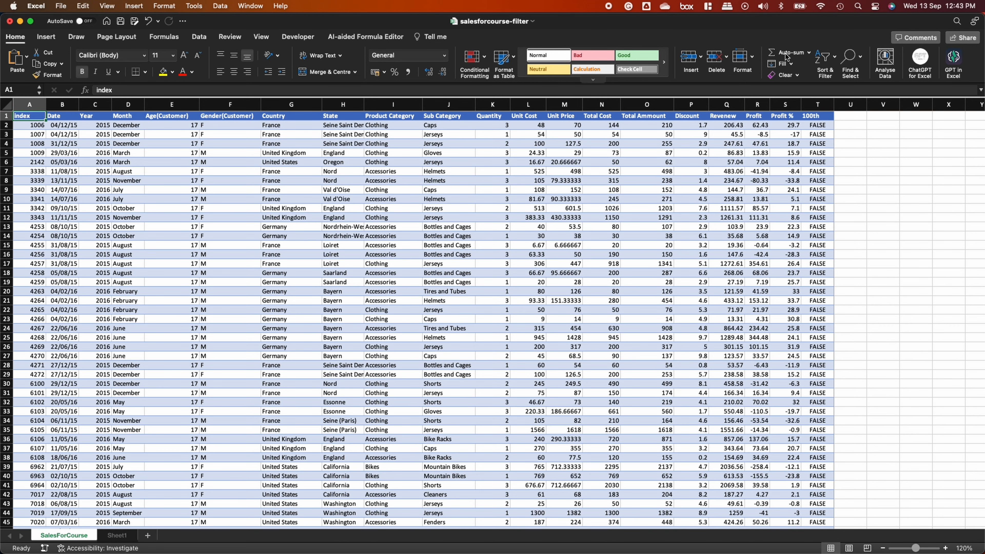
pyautogui.click(883, 116)
pyautogui.write('Year')
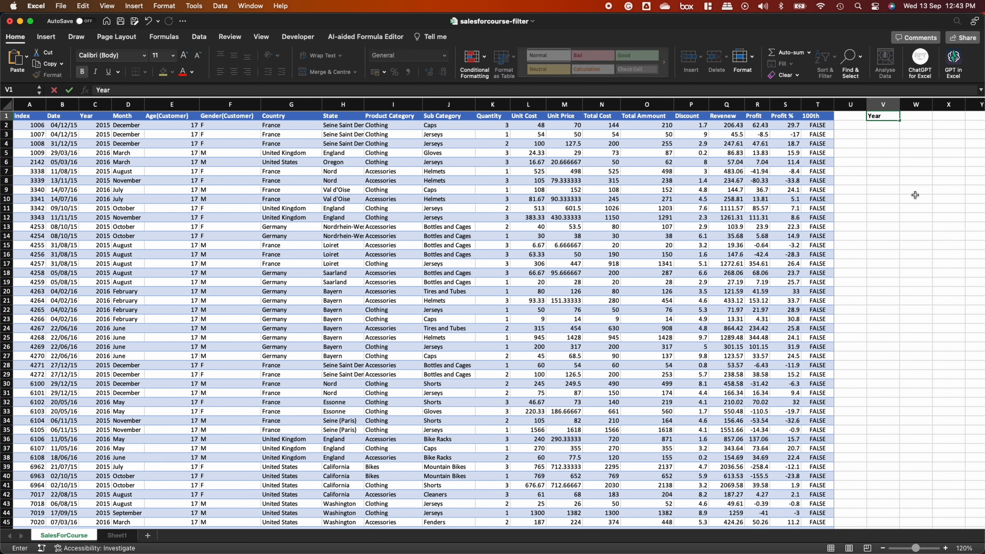
pyautogui.click(914, 115)
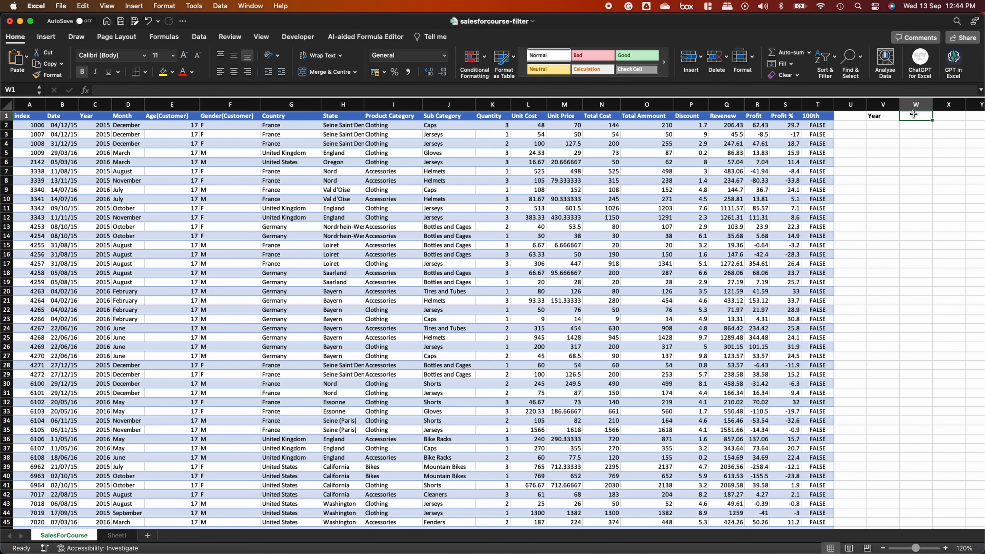
pyautogui.write('Country')
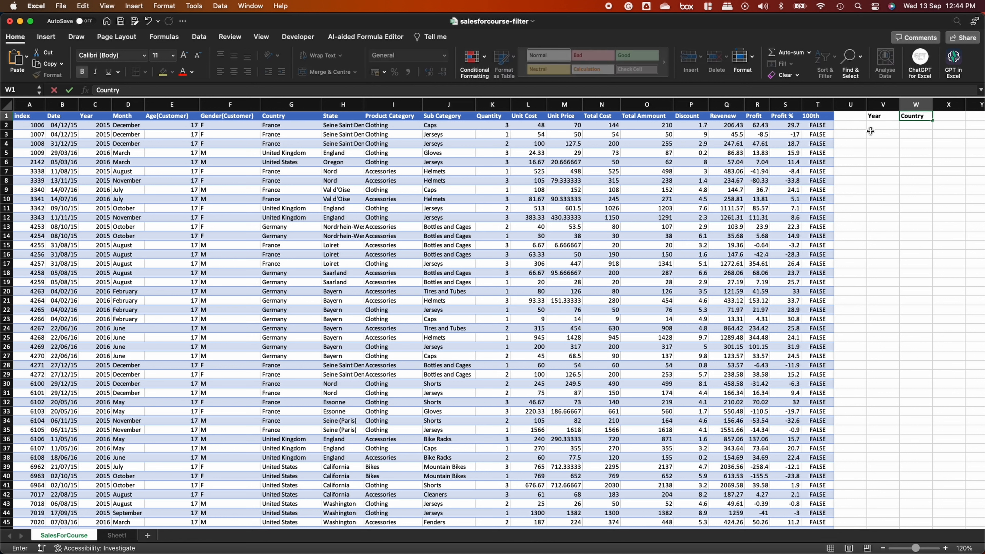
pyautogui.click(877, 125)
pyautogui.click(93, 117)
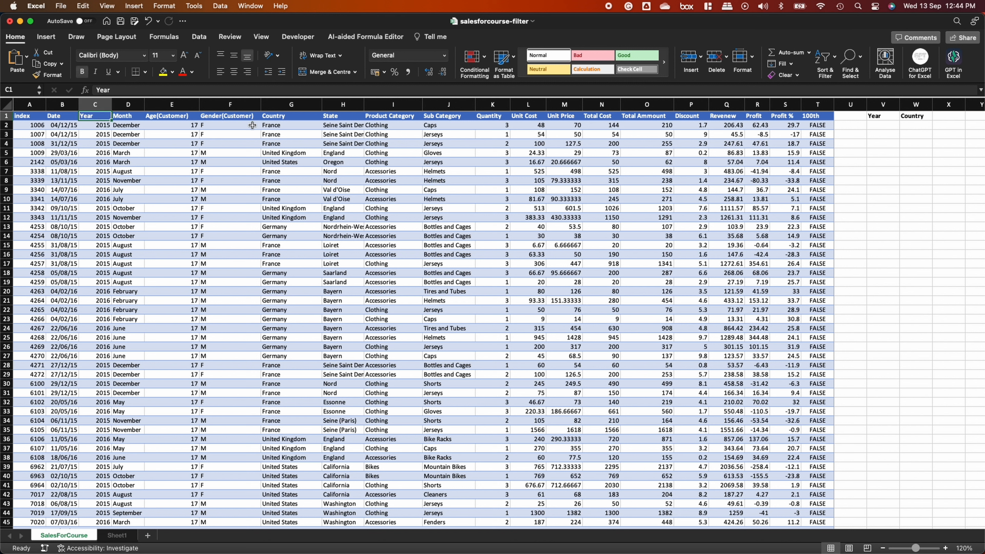
# Enter the filter criteria 2015 in cell V2 under Year and France in cell W2 under Country.
pyautogui.click(291, 115)
pyautogui.click(887, 123)
pyautogui.write('2015')
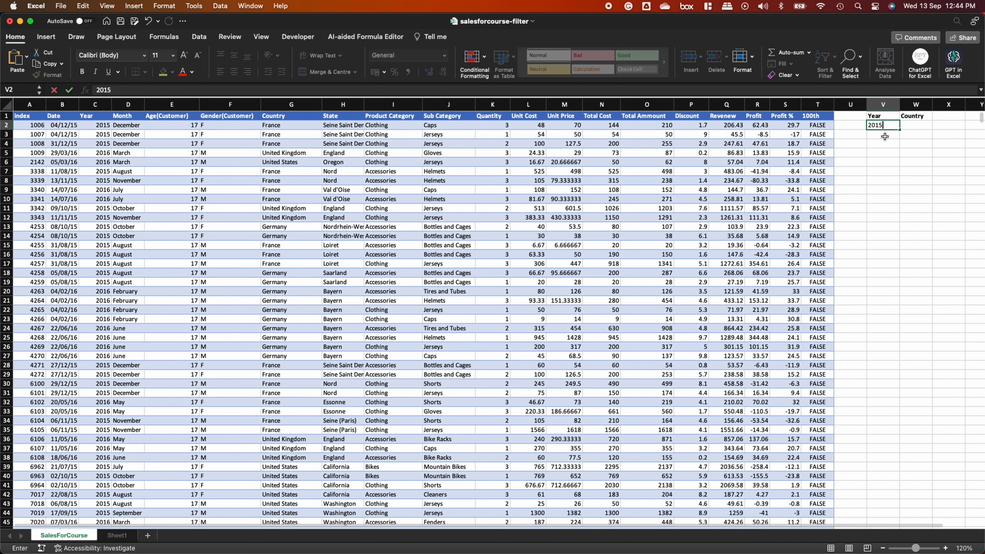
pyautogui.click(919, 125)
pyautogui.write('France')
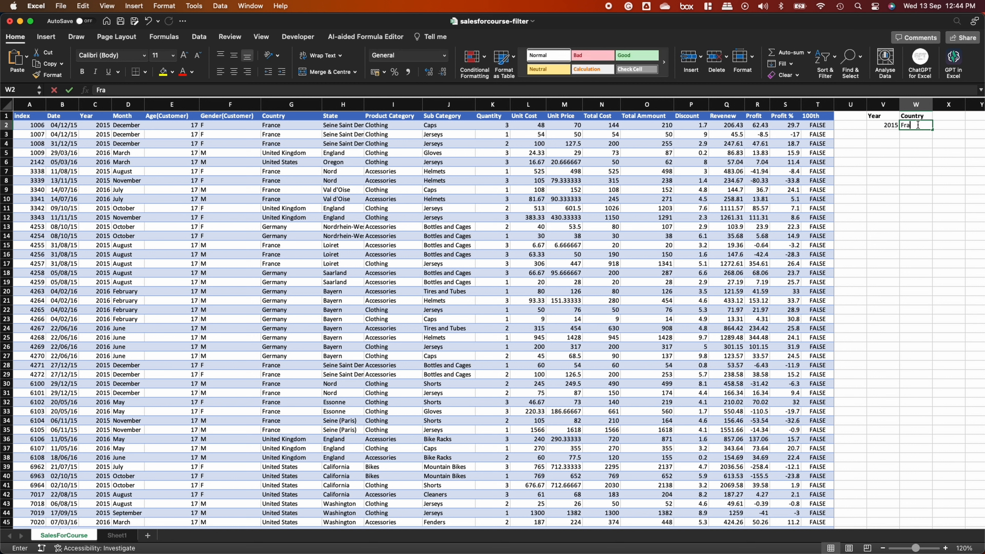
pyautogui.click(920, 136)
pyautogui.click(873, 117)
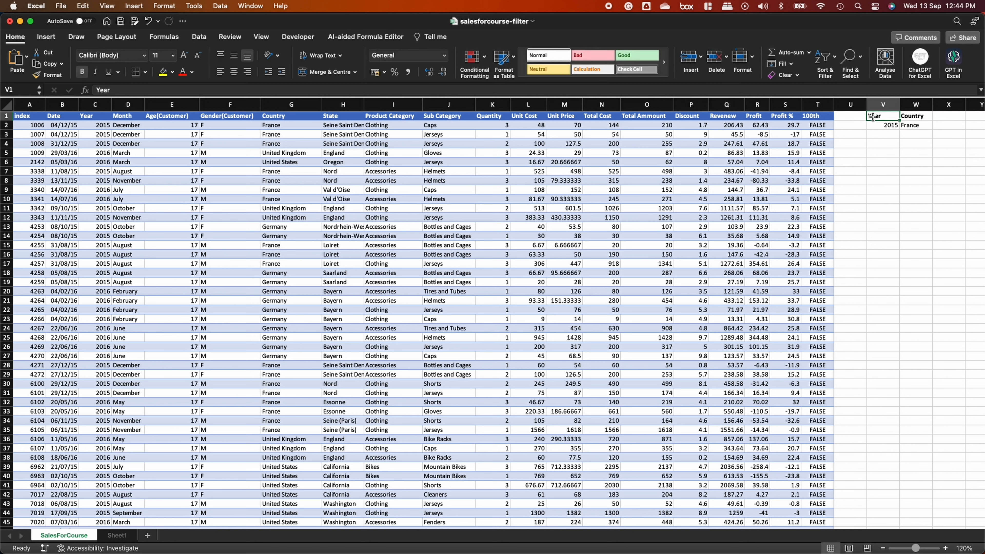
# Apply an Advanced Filter to the sales data in place, using V1:V2 as the criteria range.
pyautogui.click(62, 125)
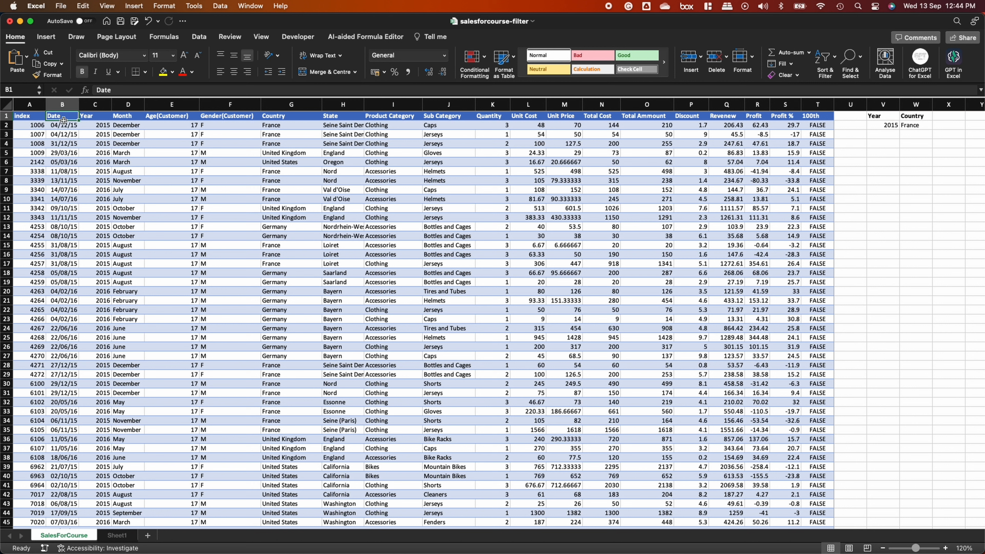
pyautogui.click(63, 161)
pyautogui.click(199, 36)
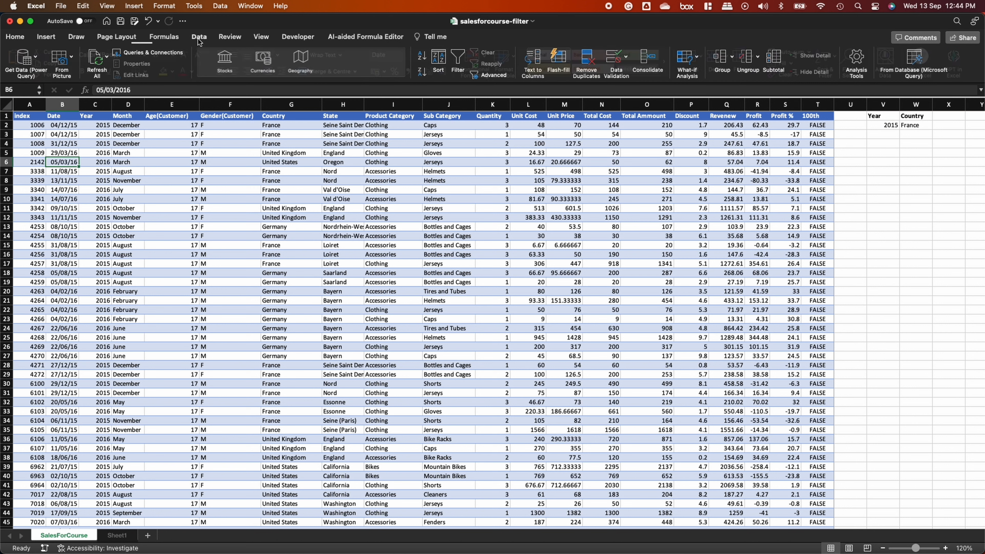
pyautogui.click(491, 75)
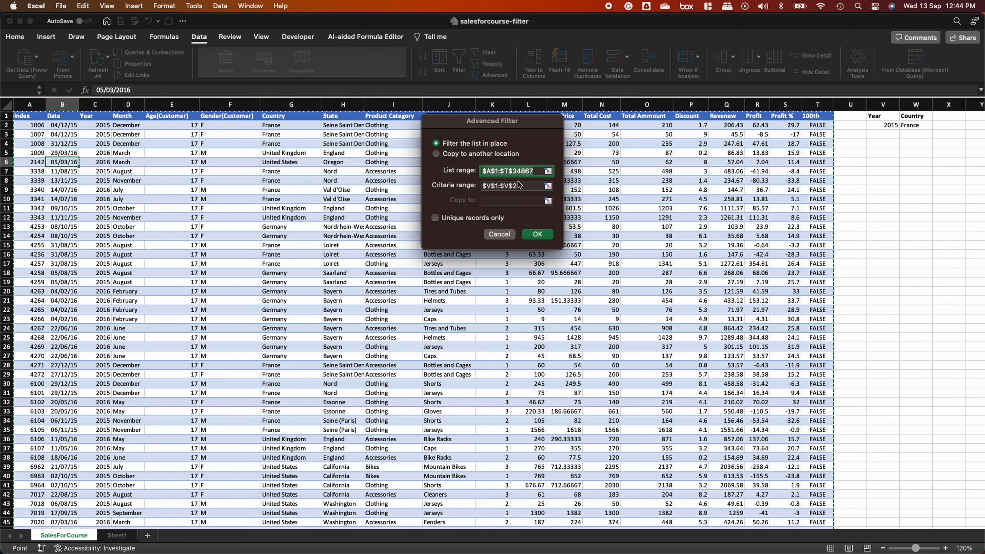
pyautogui.click(523, 187)
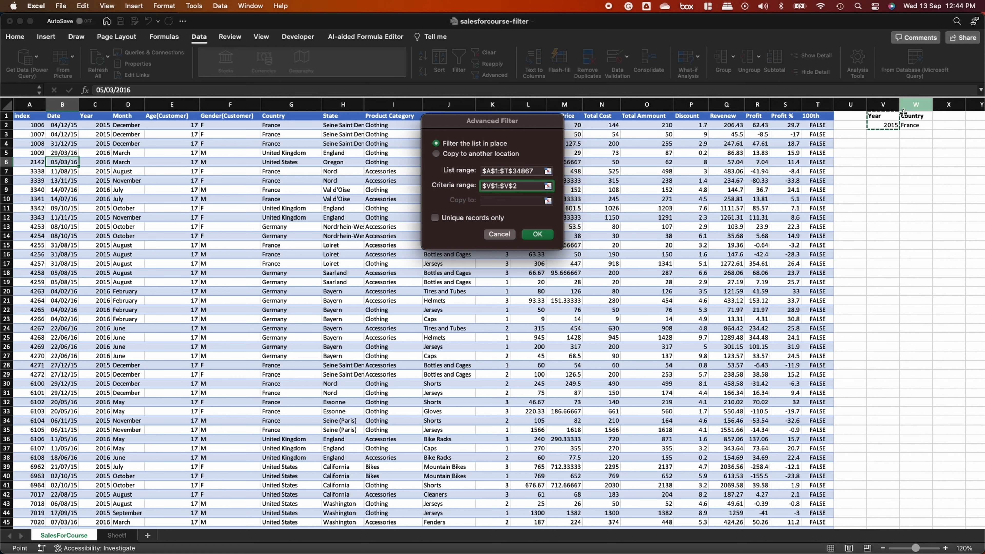
pyautogui.moveTo(878, 116); pyautogui.dragTo(891, 131)
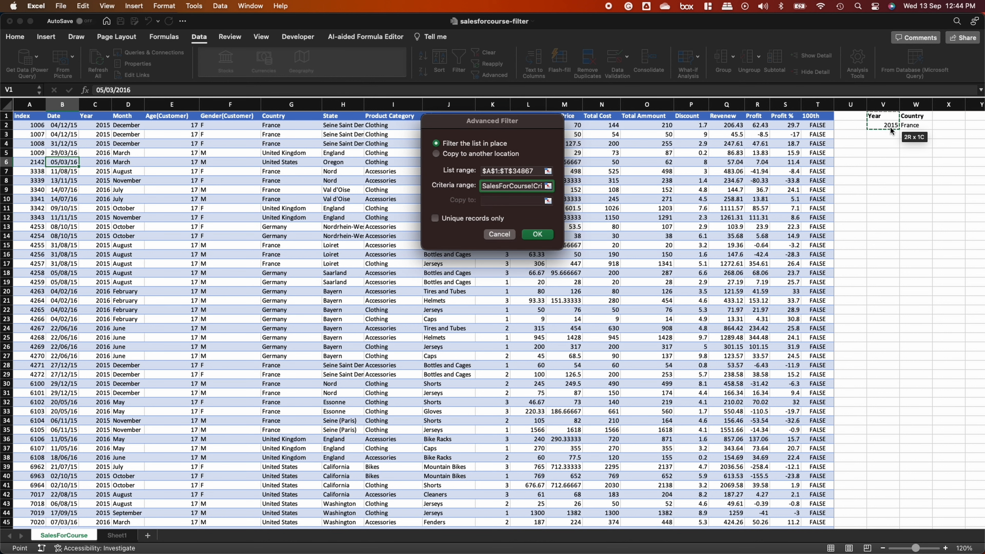
pyautogui.click(537, 234)
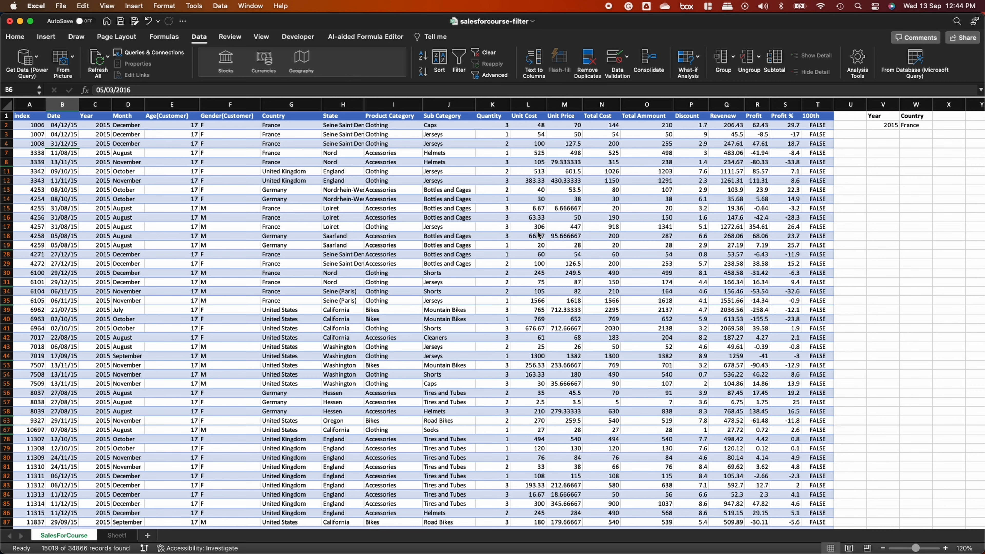
pyautogui.scroll(-20, 115, 271)
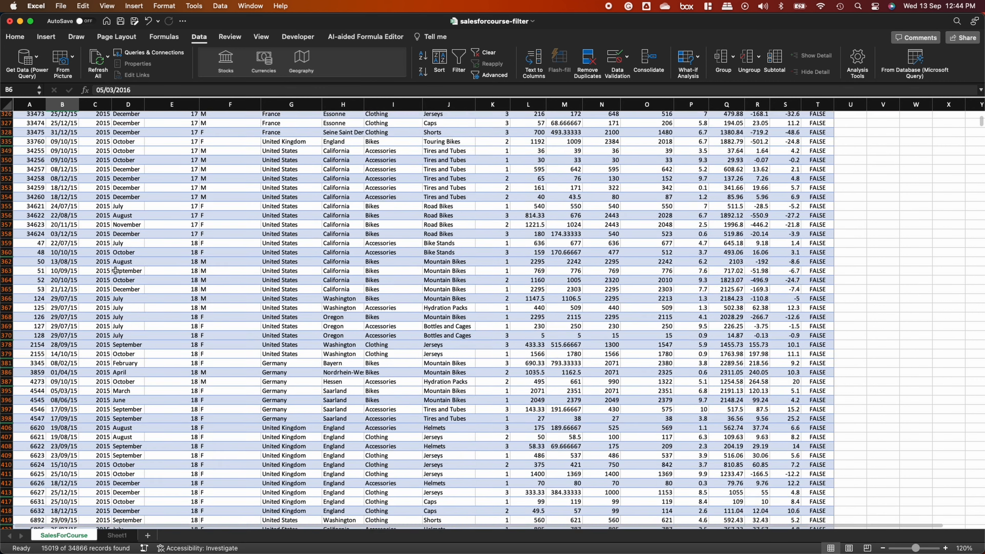
# Reapply the Advanced Filter in place with the criteria range extended to V1:W2, and review the filtered rows.
pyautogui.click(288, 156)
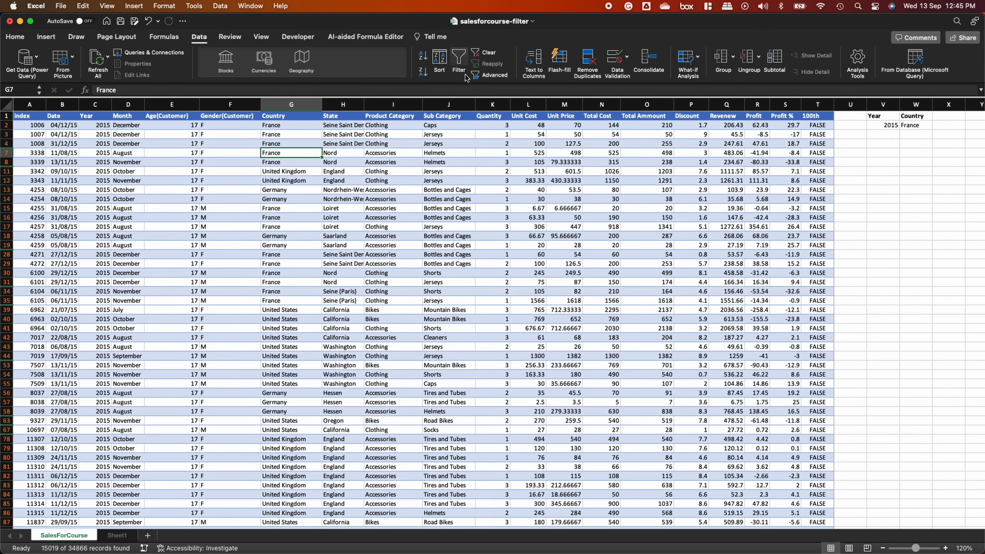
pyautogui.click(467, 76)
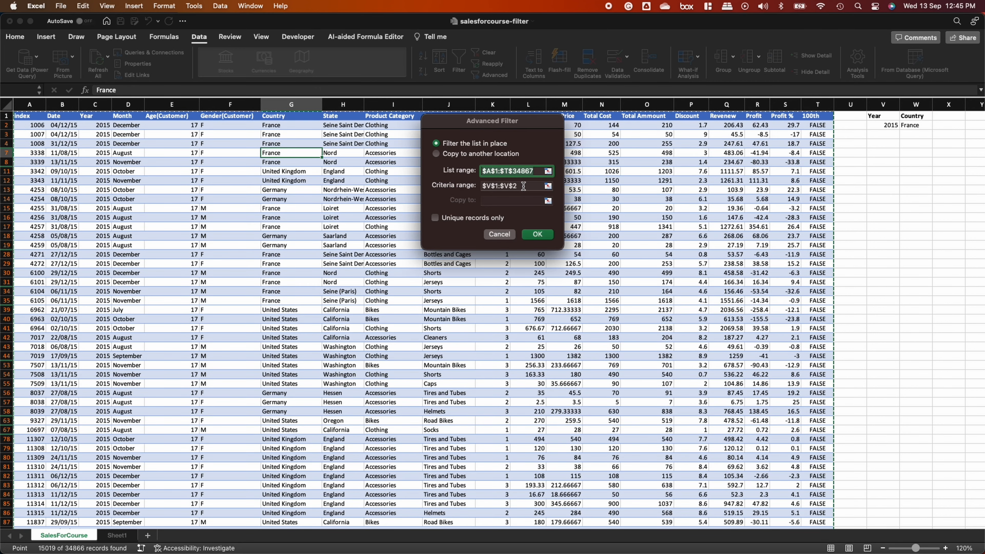
pyautogui.click(508, 186)
pyautogui.press('BackSpace')
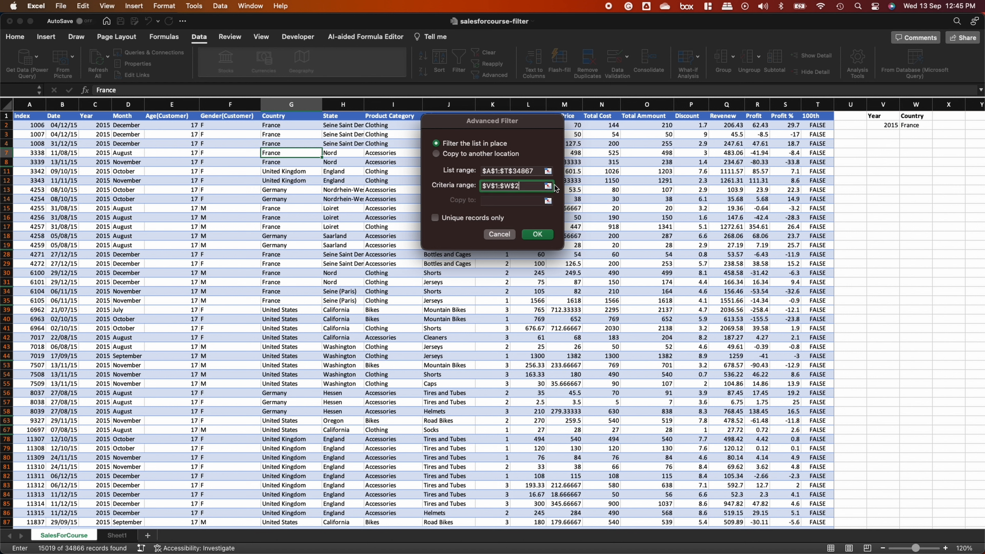
pyautogui.click(548, 186)
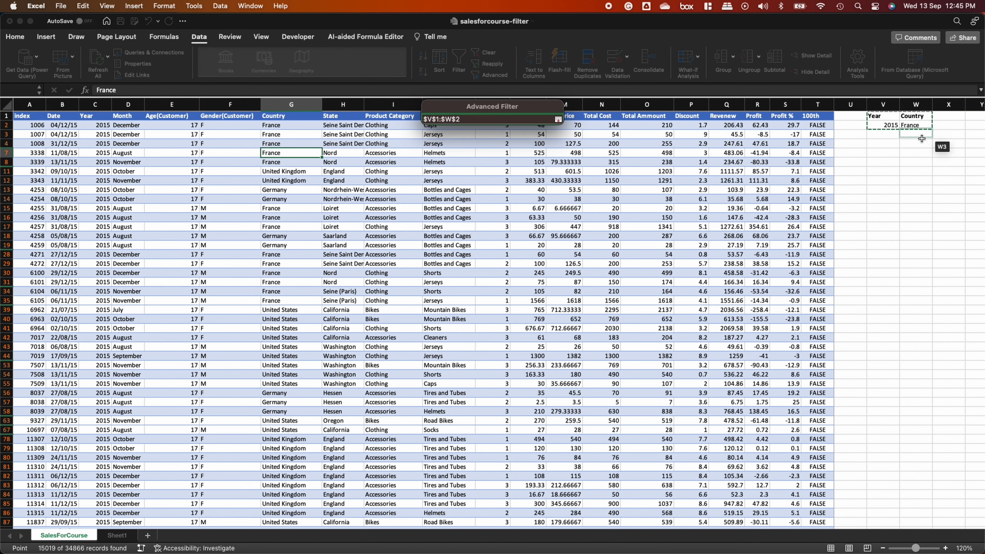
pyautogui.press('Return')
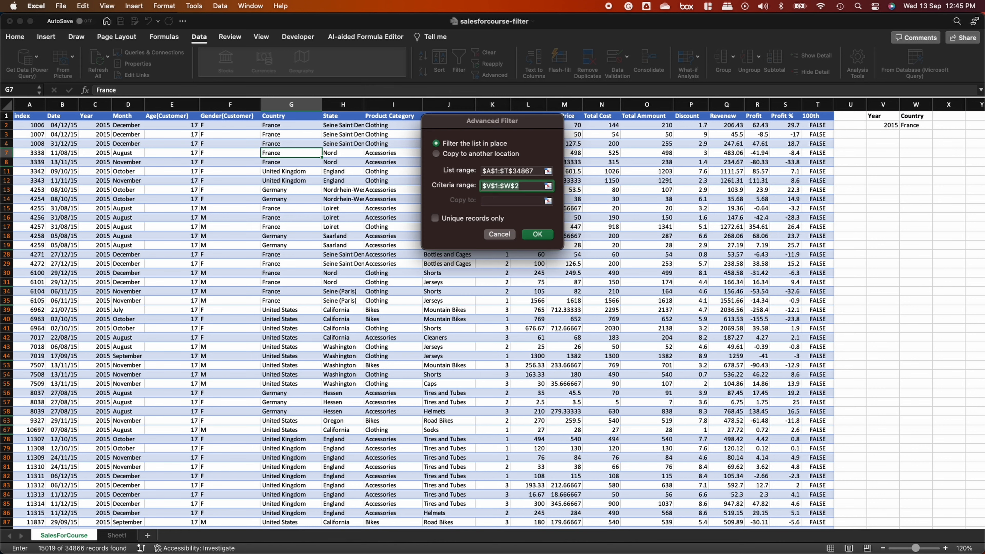
pyautogui.click(538, 235)
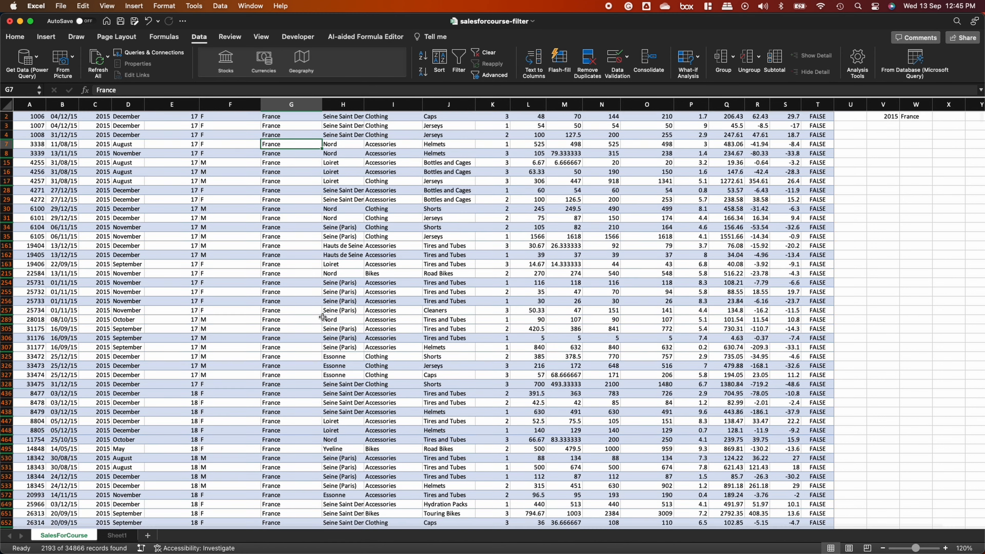
pyautogui.scroll(-15, 322, 317)
pyautogui.scroll(-20, 171, 315)
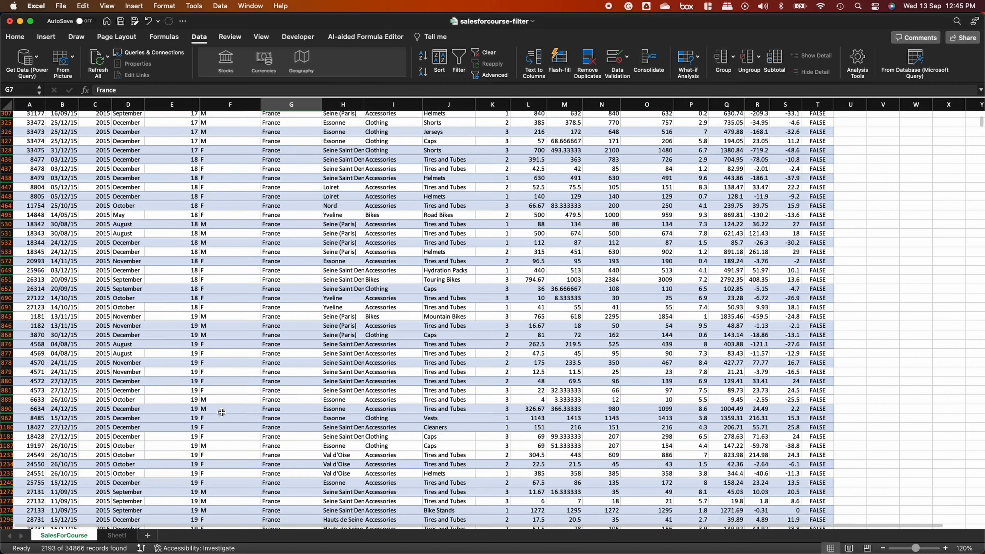
pyautogui.scroll(20, 221, 412)
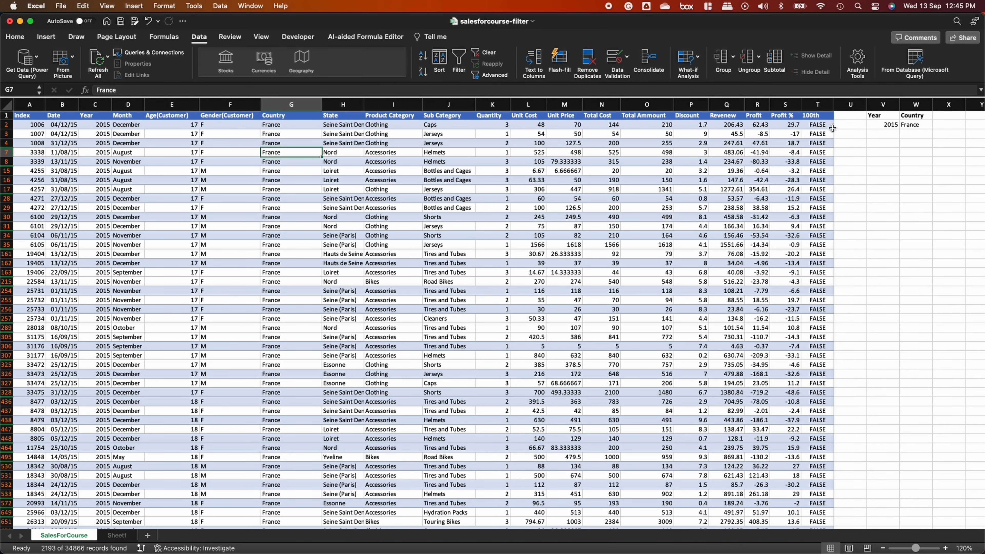
# Clear the filter and add a second criteria row with 2015 in V3 and Germany in W3.
pyautogui.click(485, 53)
pyautogui.click(881, 134)
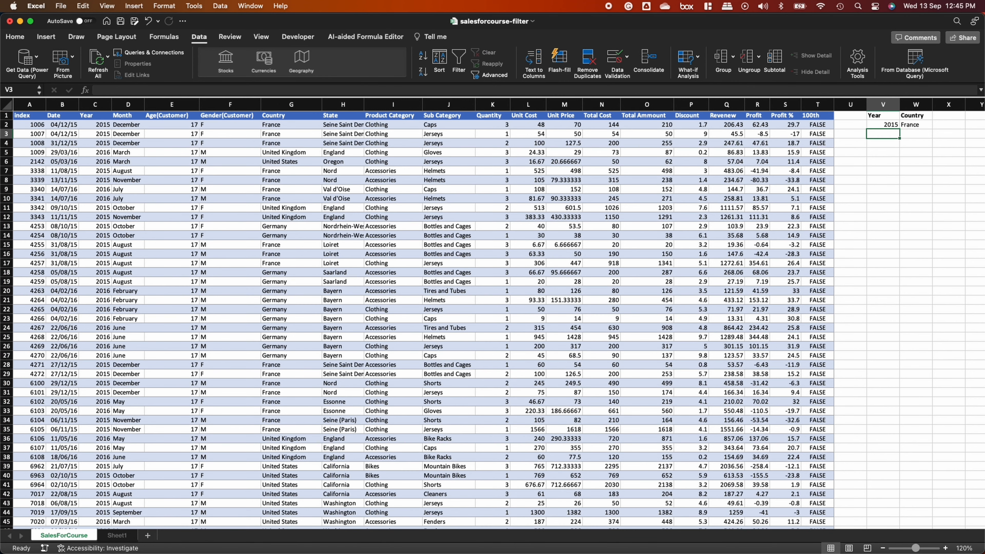
pyautogui.write('2015')
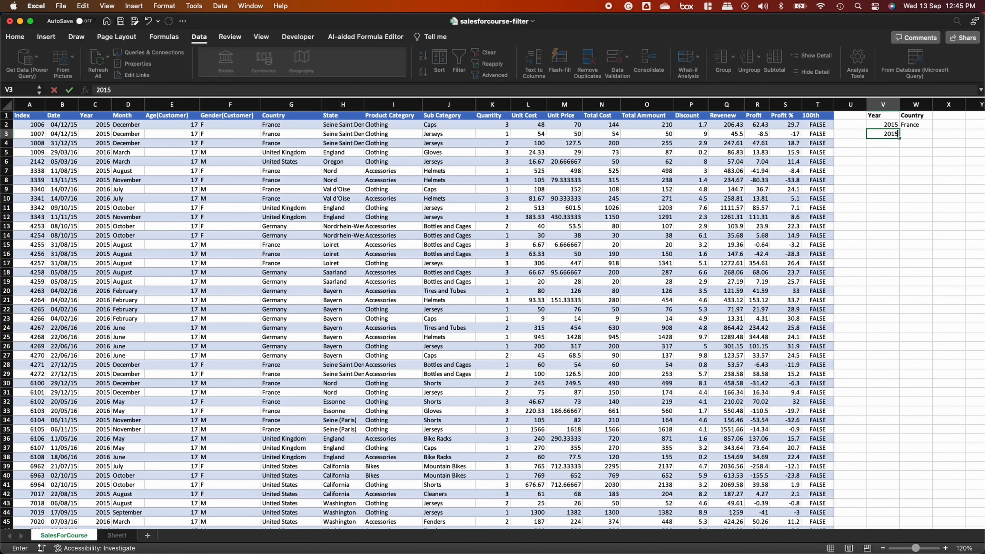
pyautogui.press('Tab')
pyautogui.write('Germ')
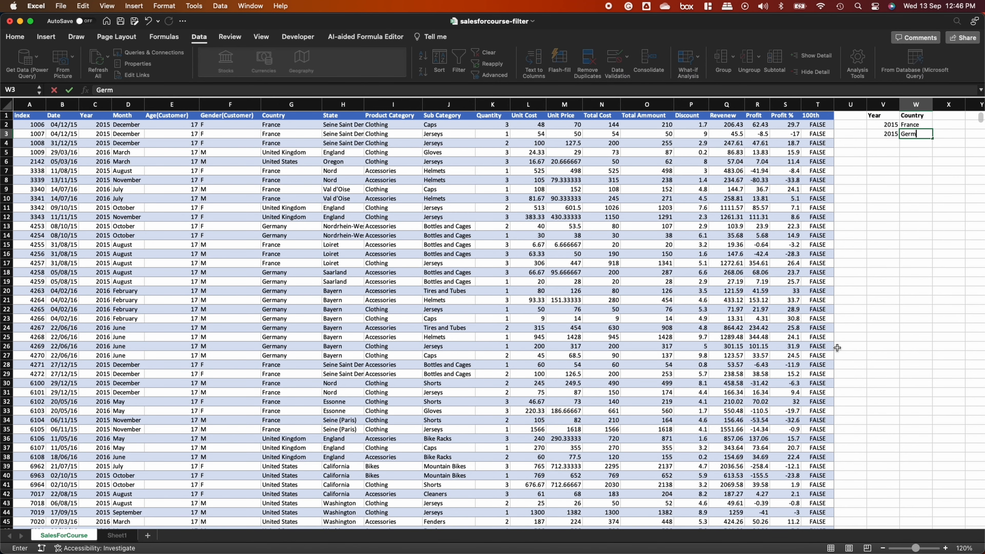
pyautogui.write('any')
pyautogui.press('Return')
# Add a third criteria column with the heading Gender(Customer) in X1 and F in both X2 and X3.
pyautogui.click(950, 117)
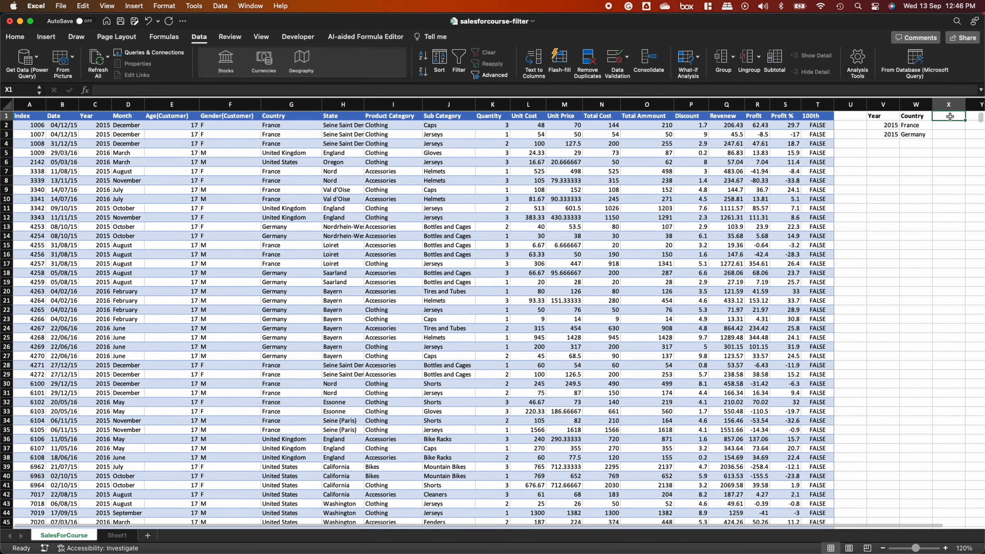
pyautogui.write('Gend')
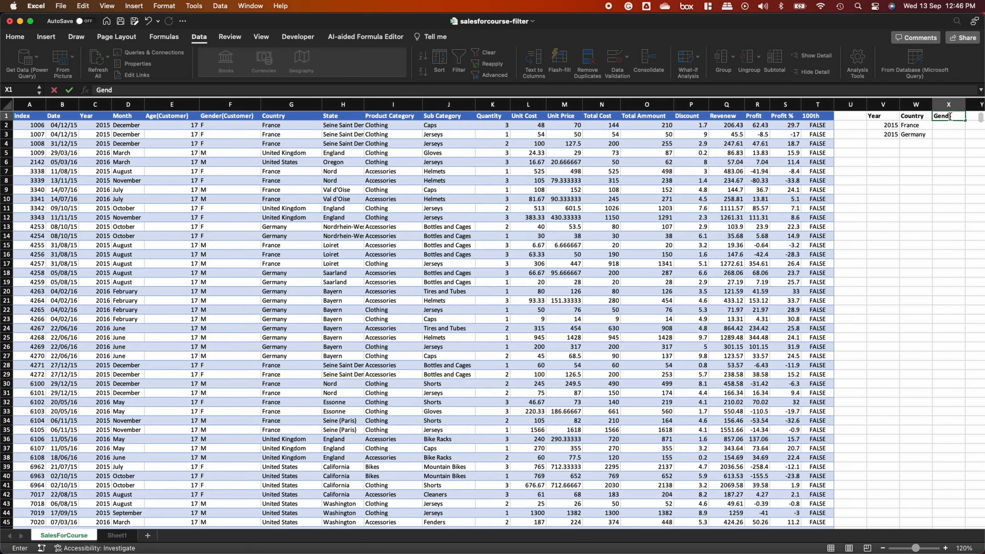
pyautogui.write('er(Customer)')
pyautogui.press('Return')
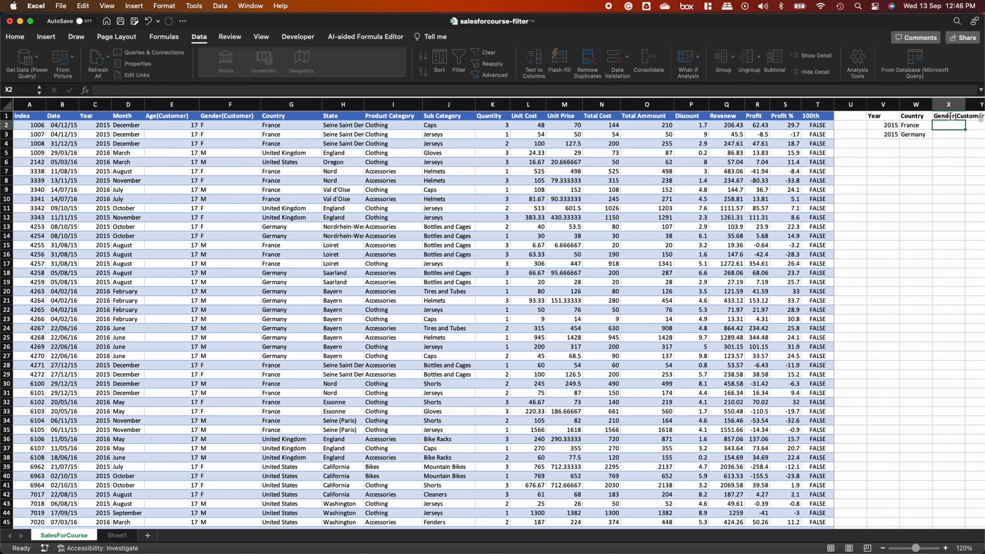
pyautogui.write('F')
pyautogui.press('Return')
pyautogui.write('F')
pyautogui.press('Return')
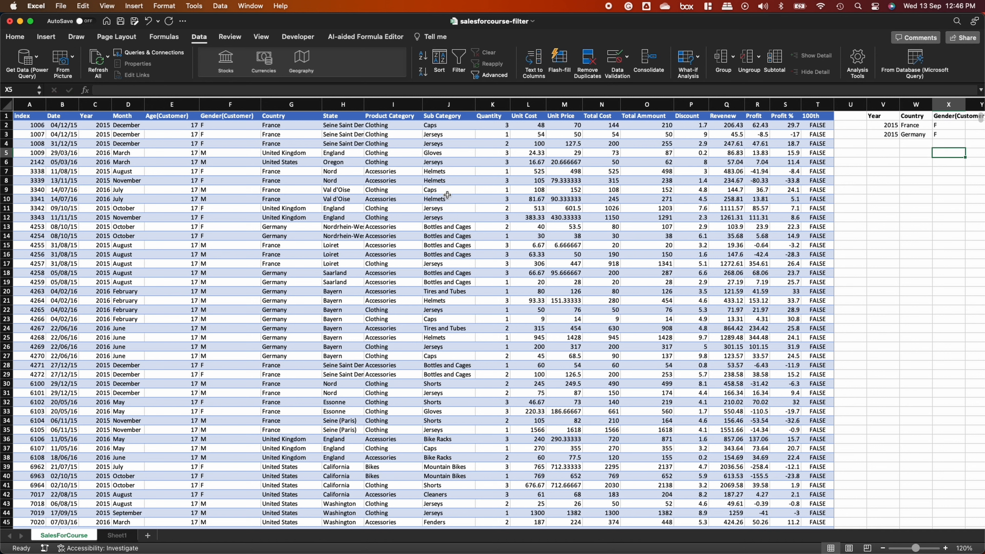
# Start an Advanced Filter on the sales data and try to set its criteria range to V1:X3.
pyautogui.click(272, 134)
pyautogui.click(490, 75)
pyautogui.click(513, 186)
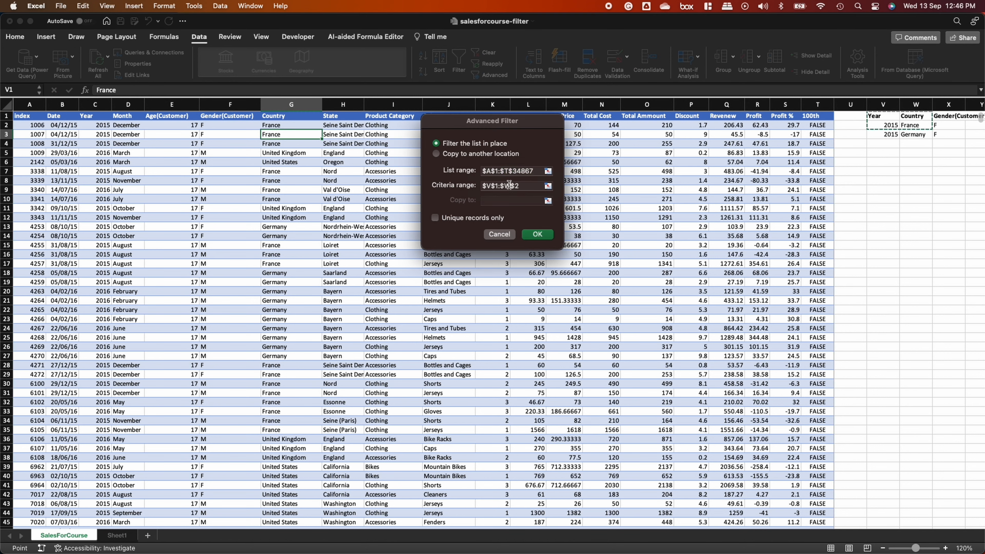
pyautogui.press('BackSpace')
pyautogui.write('X')
pyautogui.click(548, 186)
pyautogui.moveTo(879, 117); pyautogui.dragTo(942, 134)
pyautogui.click(522, 119)
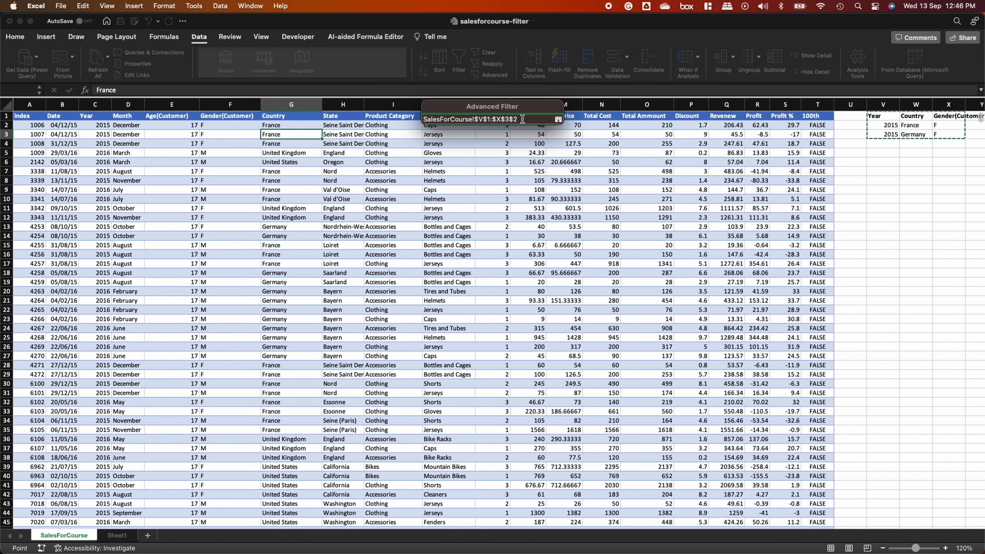
pyautogui.click(558, 119)
pyautogui.click(537, 234)
pyautogui.click(537, 235)
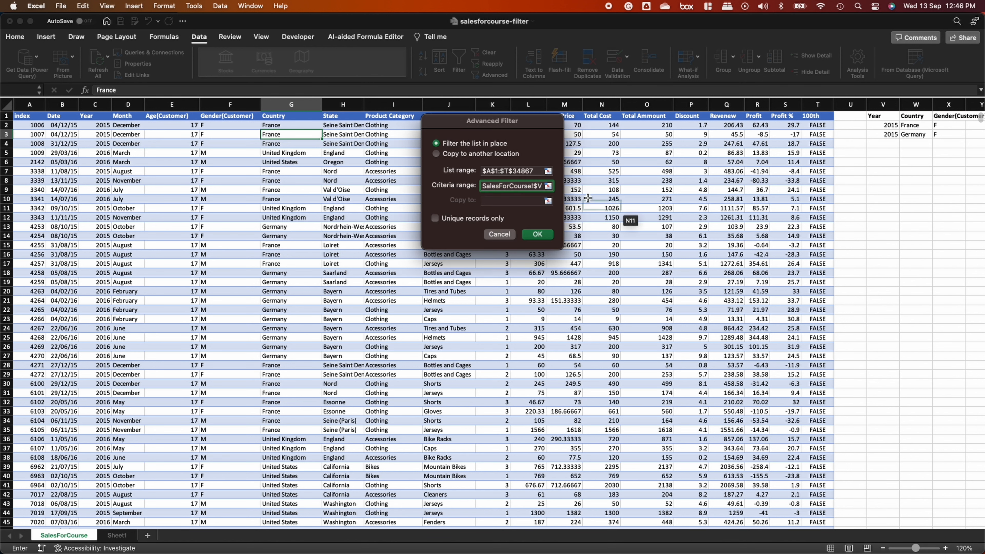
# Reselect V1:X3 as the criteria range, apply the Advanced Filter in place and review the filtered rows.
pyautogui.click(548, 186)
pyautogui.moveTo(879, 117); pyautogui.dragTo(945, 135)
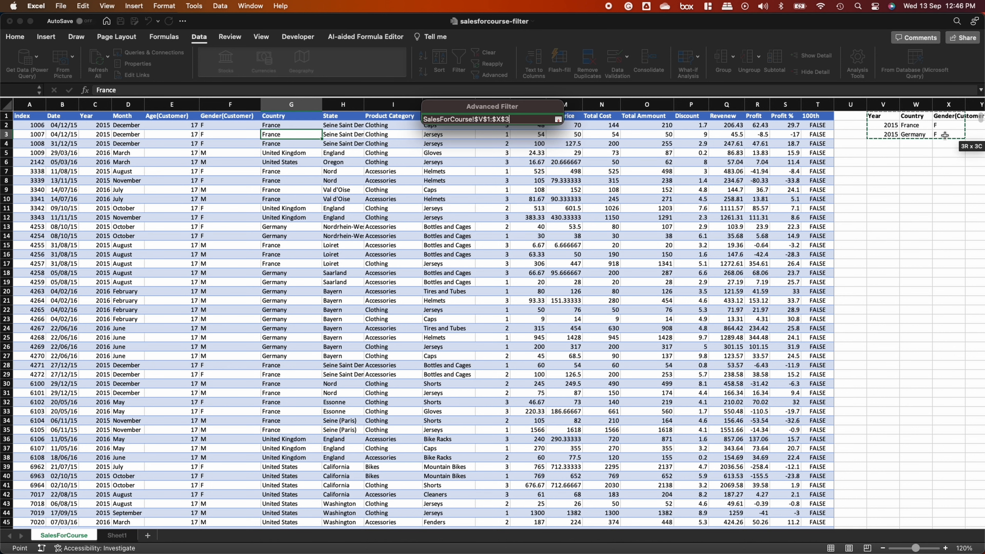
pyautogui.click(558, 119)
pyautogui.click(539, 238)
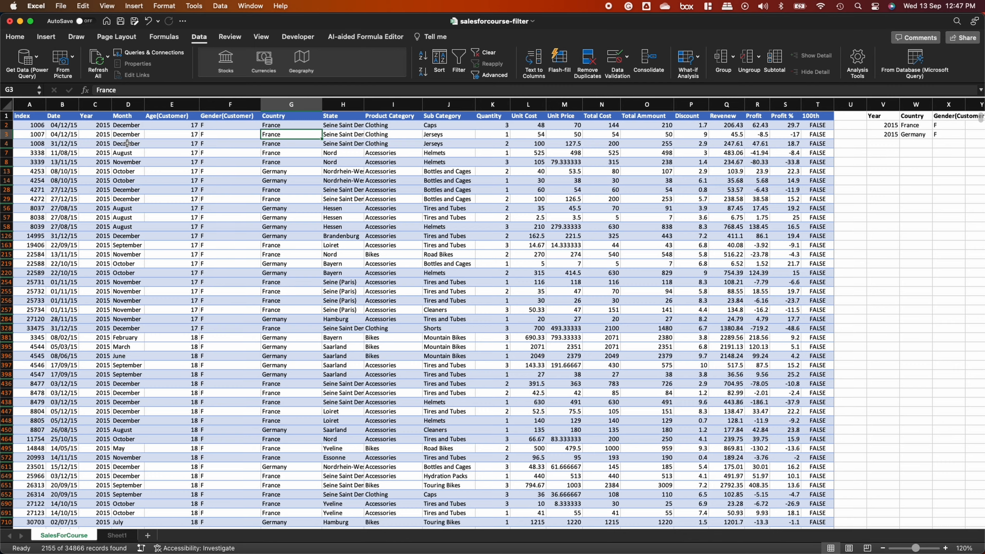
pyautogui.scroll(2, 278, 454)
pyautogui.scroll(-2, 278, 454)
pyautogui.scroll(2, 281, 456)
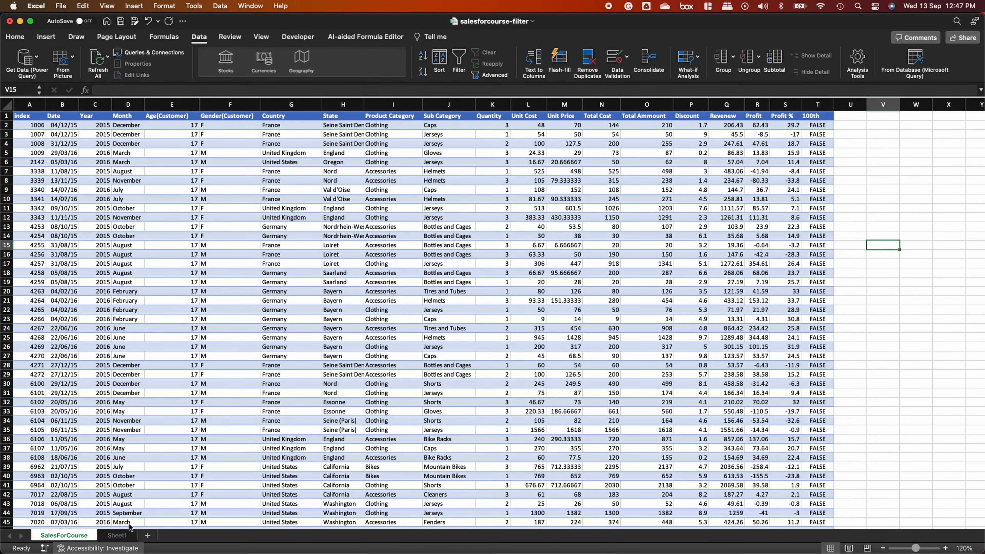
# Check the header row on Sheet1 against the SalesForCourse sheet, and select cell A2 on Sheet1.
pyautogui.click(116, 535)
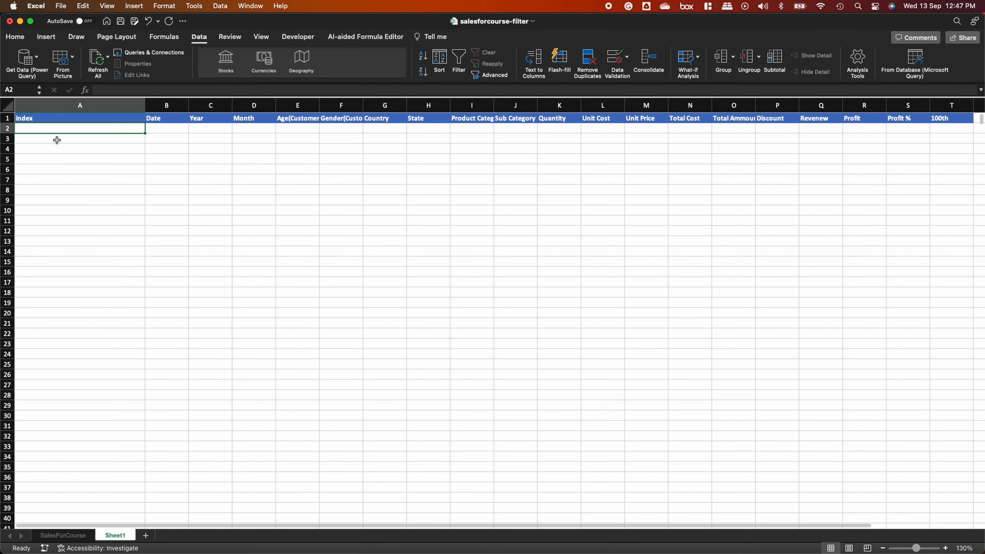
pyautogui.click(48, 120)
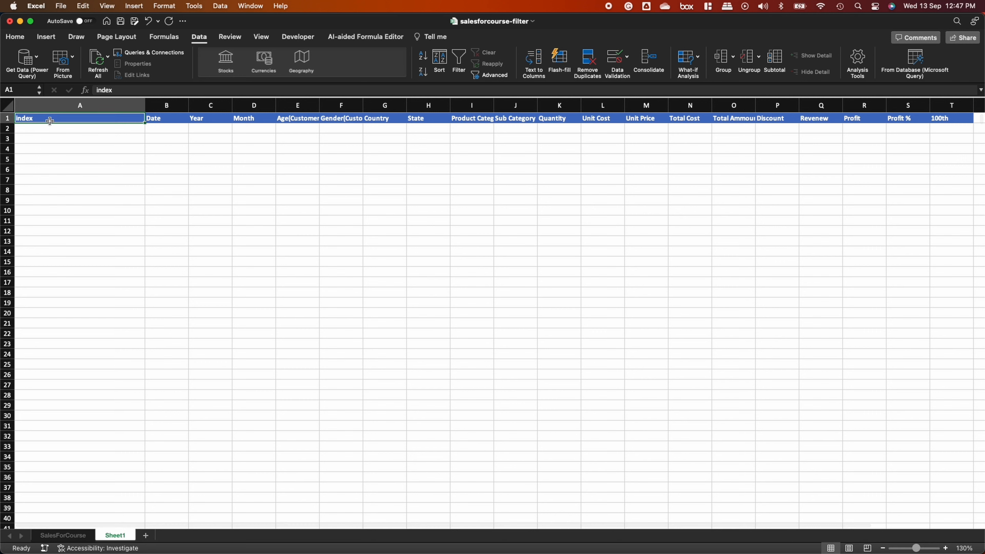
pyautogui.click(55, 536)
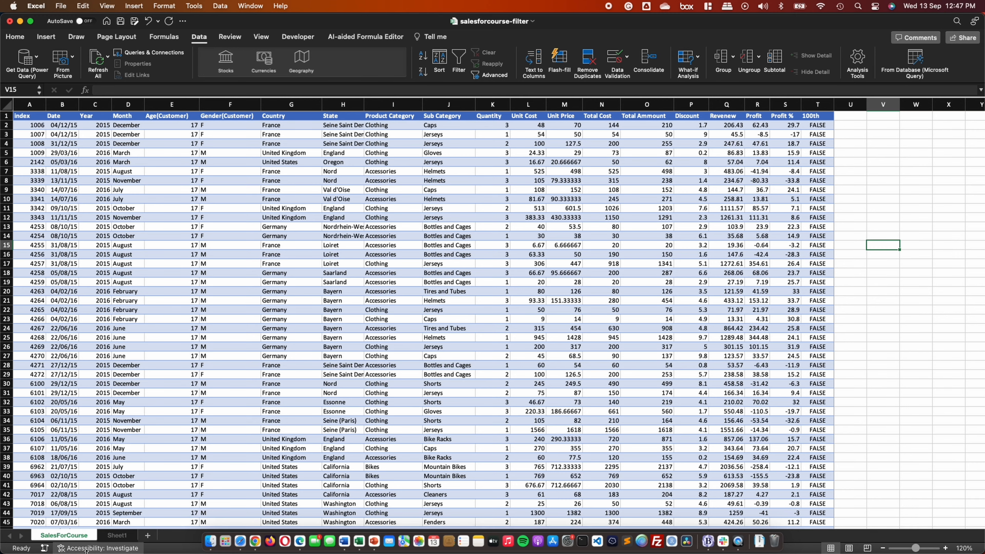
pyautogui.click(117, 513)
pyautogui.click(130, 129)
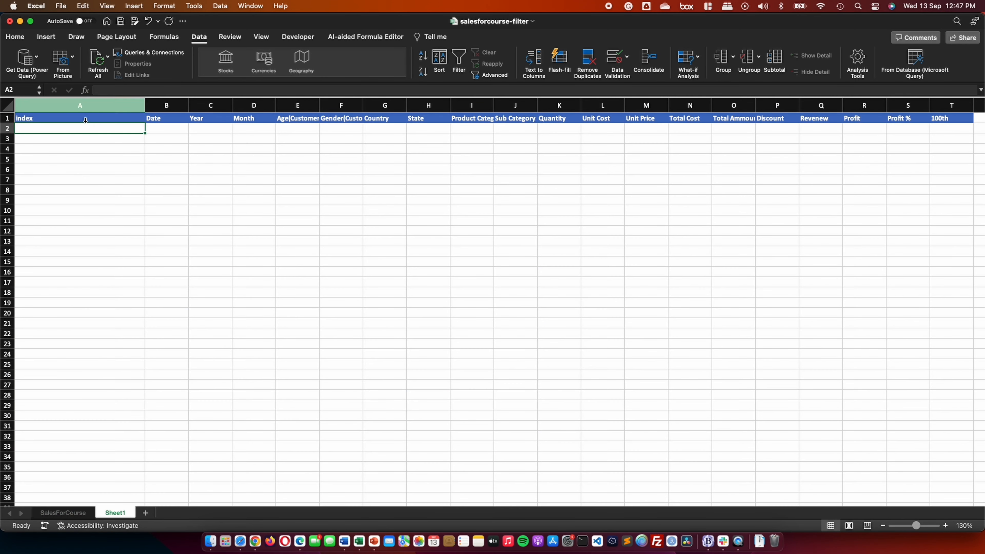
# Begin a FILTER formula in A2 of Sheet1 using columns A:T of the SalesForCourse sheet as the array.
pyautogui.click(135, 90)
pyautogui.write('=')
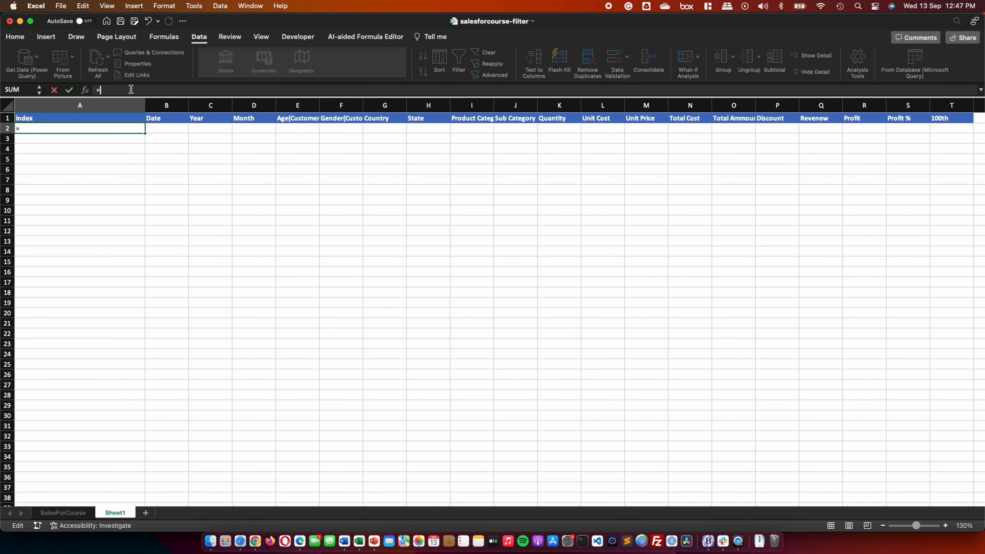
pyautogui.write('FILTER')
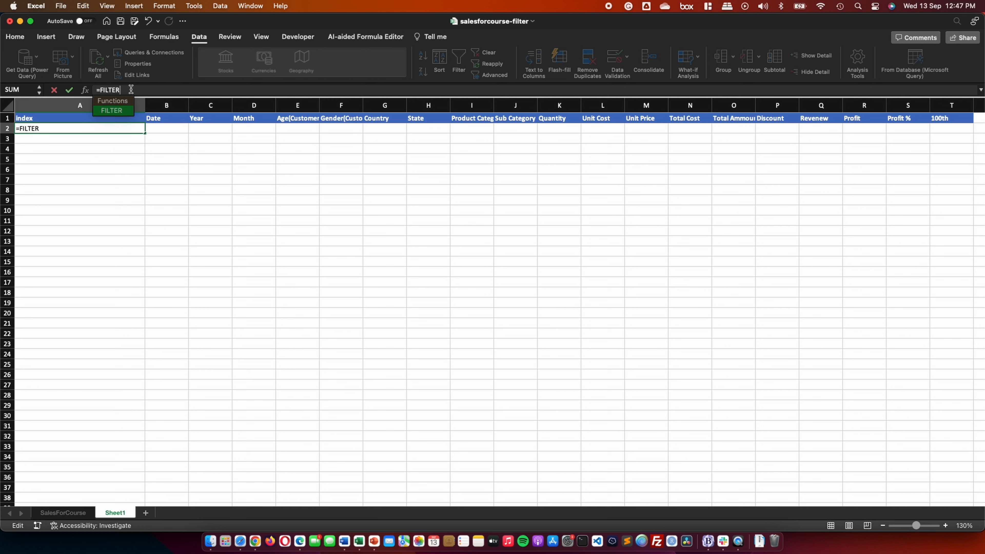
pyautogui.doubleClick(114, 112)
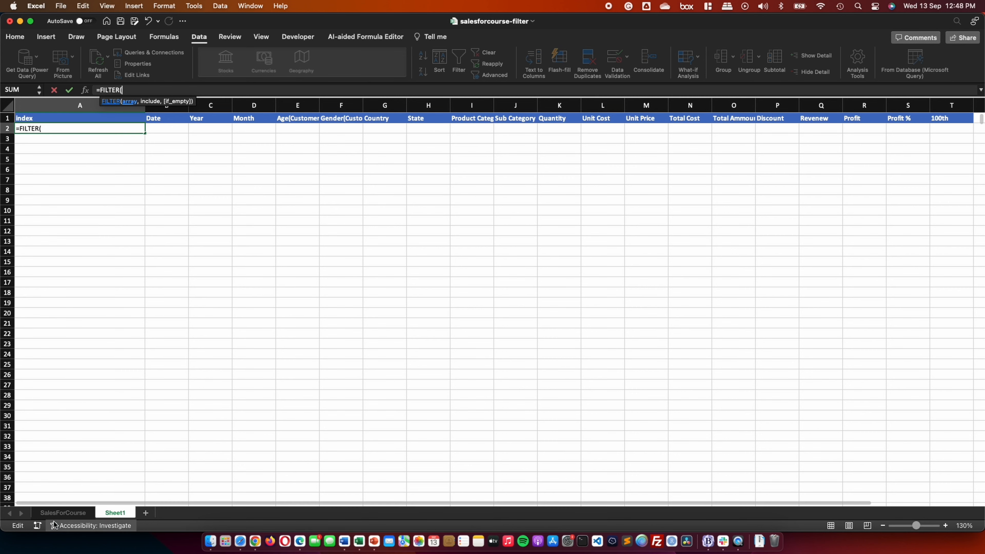
pyautogui.click(62, 513)
pyautogui.click(27, 104)
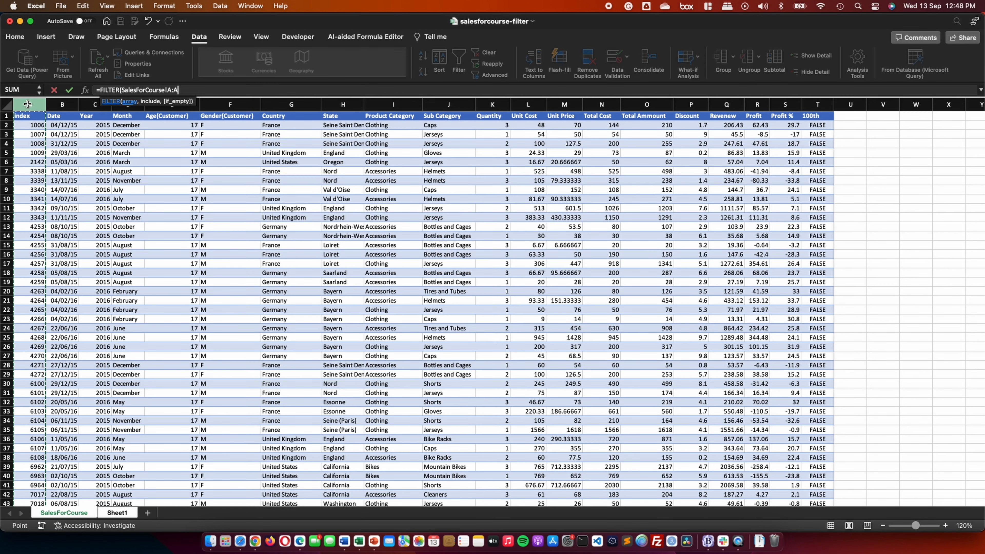
pyautogui.keyDown('shift'); pyautogui.click(819, 105); pyautogui.keyUp('shift')
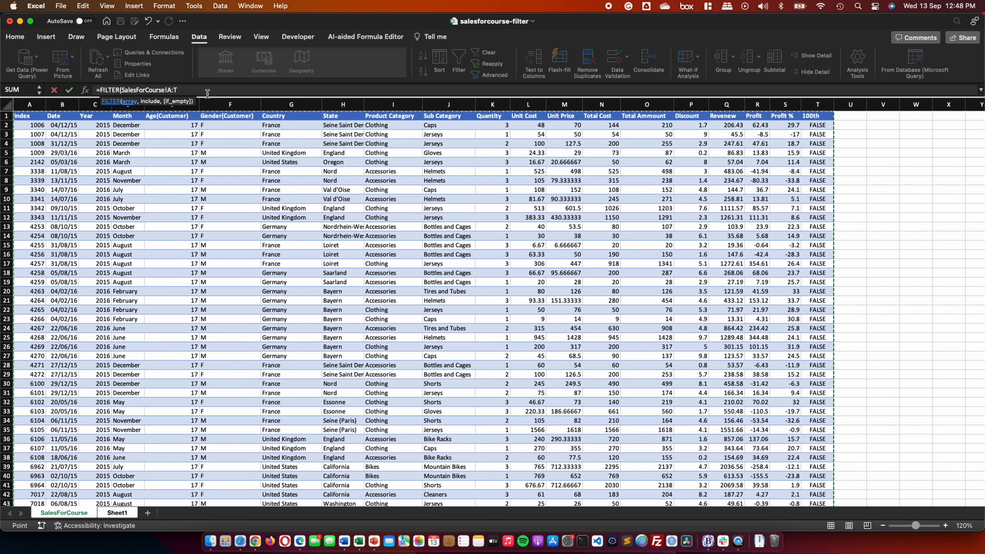
pyautogui.write(',')
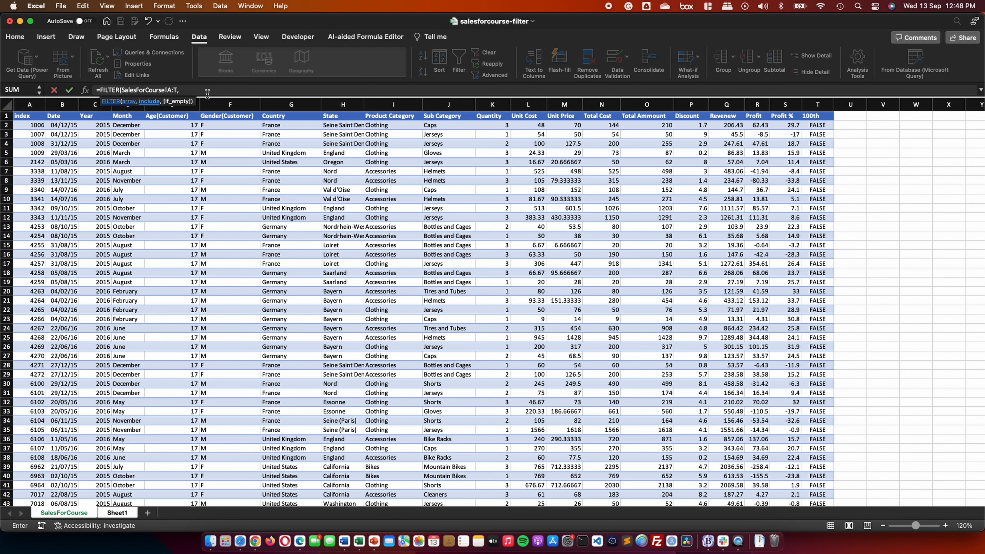
# Complete the formula with the condition SalesForCourse!G:G="France" and "Nothing Found" as the if-empty text, and review the filtered rows.
pyautogui.click(276, 105)
pyautogui.write('=')
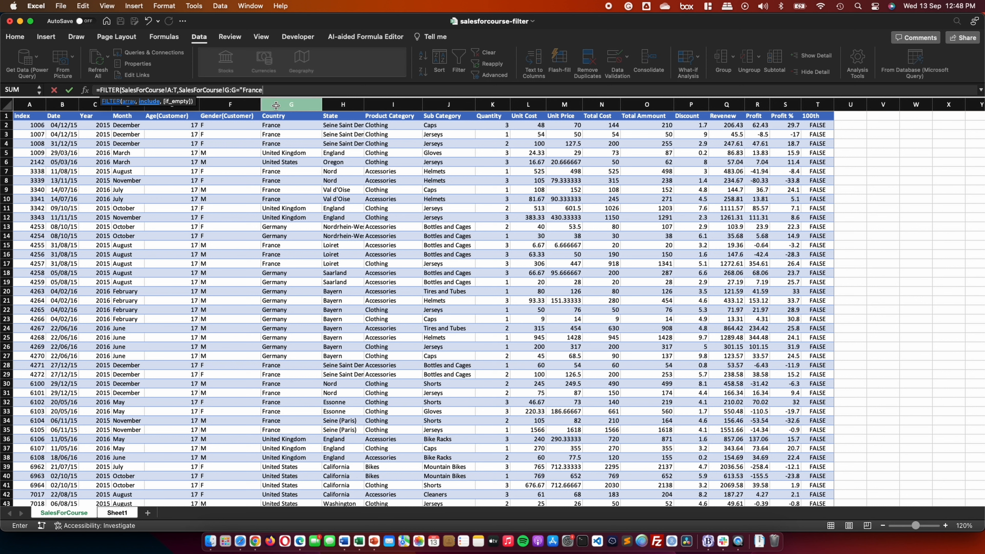
pyautogui.write('"France",')
pyautogui.write(')')
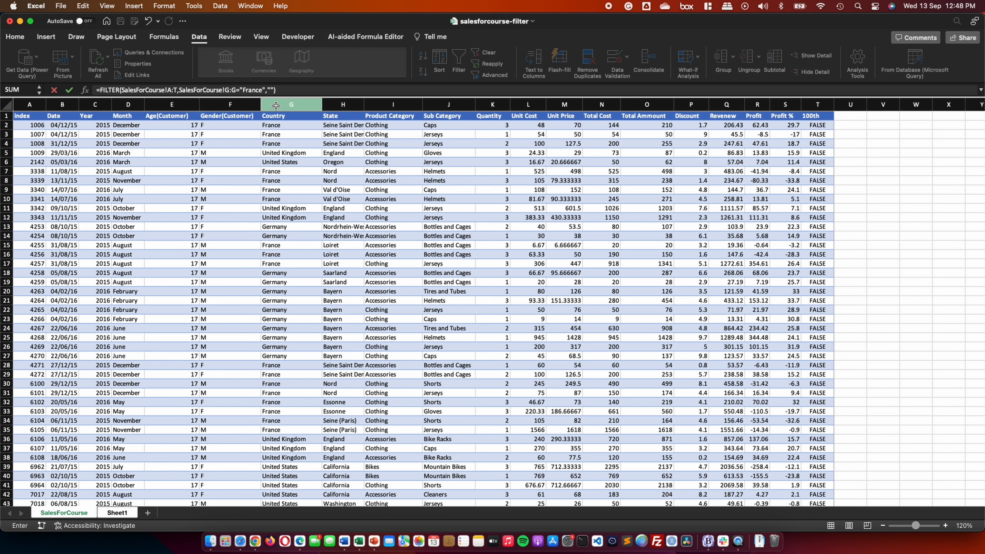
pyautogui.click(271, 90)
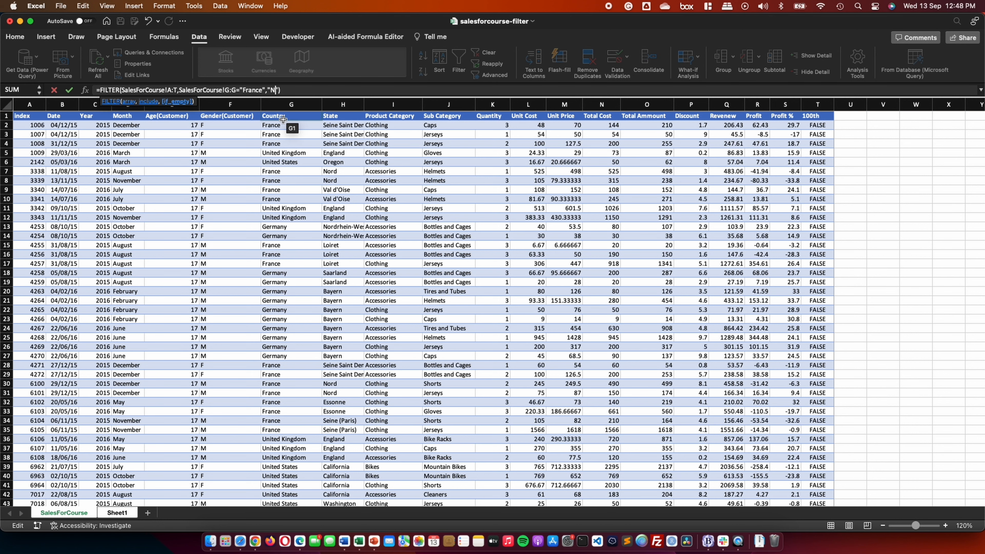
pyautogui.write('Nothing Found')
pyautogui.click(329, 91)
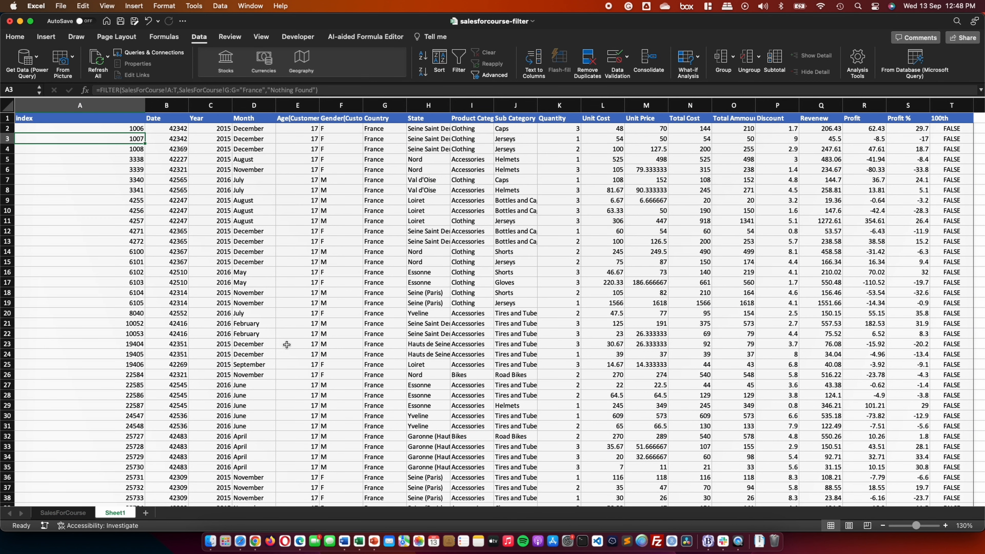
pyautogui.click(102, 127)
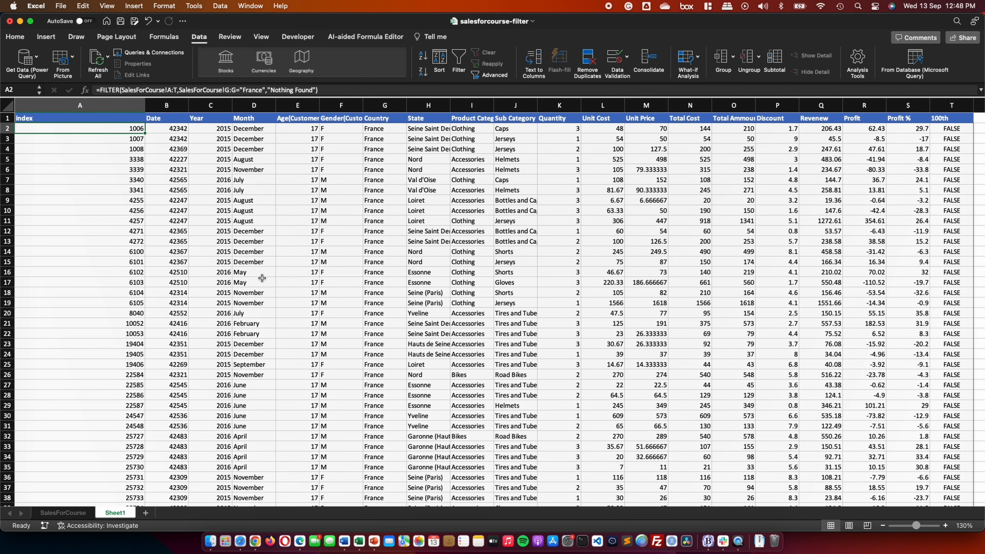
pyautogui.hscroll(4, 262, 279)
pyautogui.hscroll(-4, 262, 278)
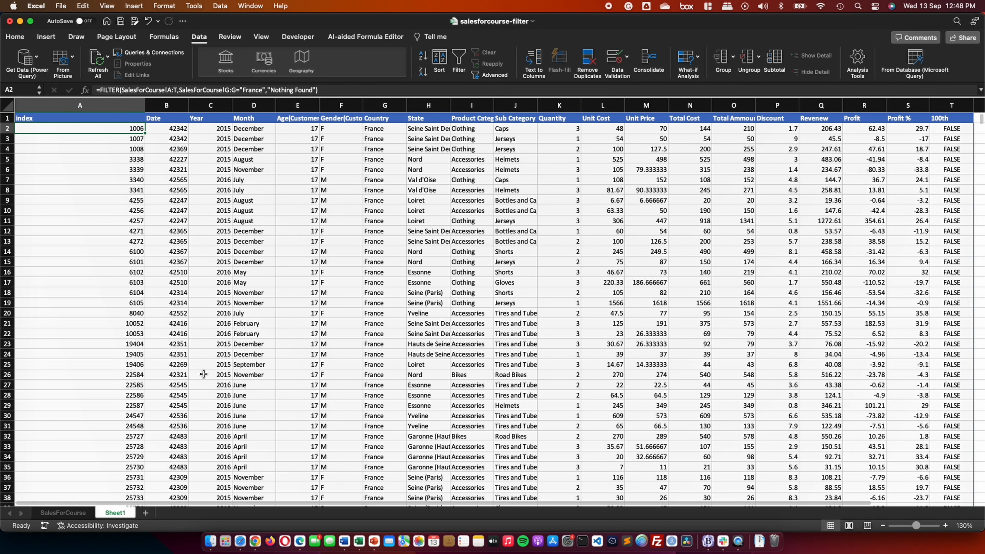
pyautogui.scroll(-20, 204, 374)
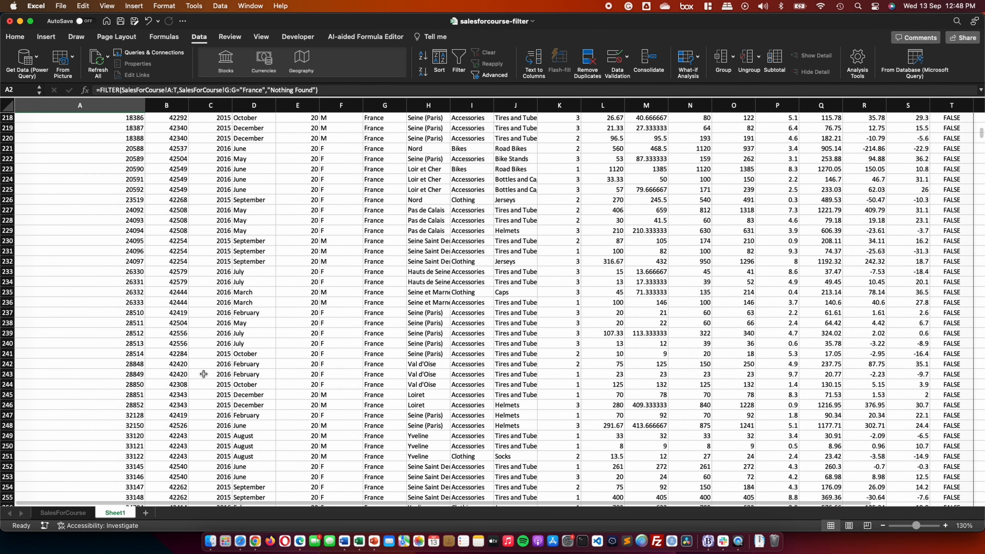
pyautogui.scroll(20, 204, 374)
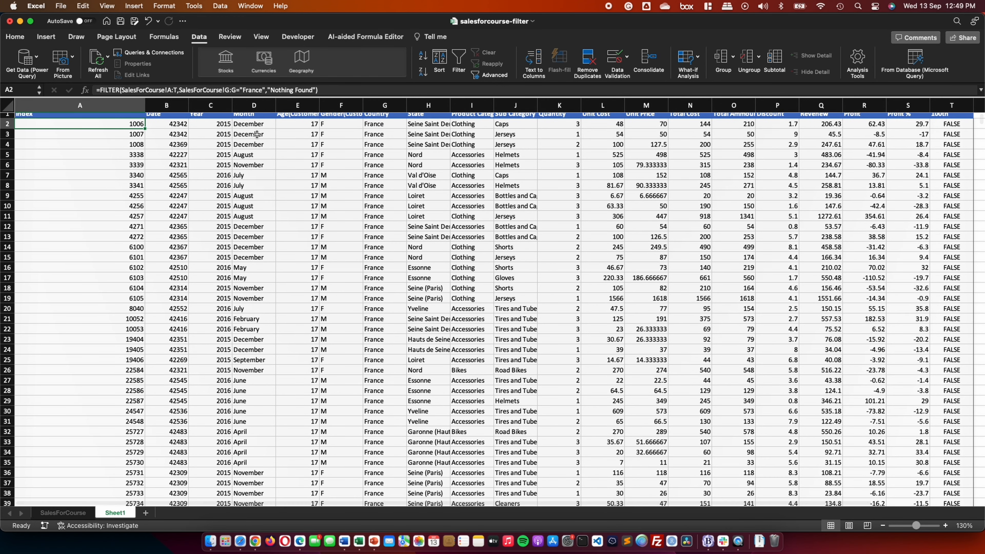
# Duplicate the France condition in the A2 formula, joining the copy with "or" and changing its country to "Germany".
pyautogui.click(266, 90)
pyautogui.keyDown('shift'); pyautogui.click(180, 90); pyautogui.keyUp('shift')
pyautogui.press('super+c')
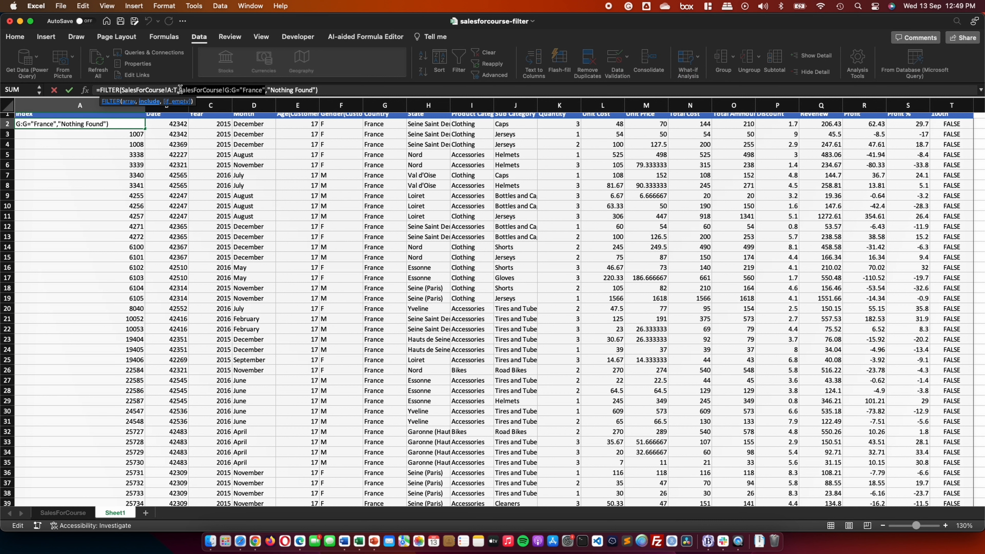
pyautogui.click(265, 90)
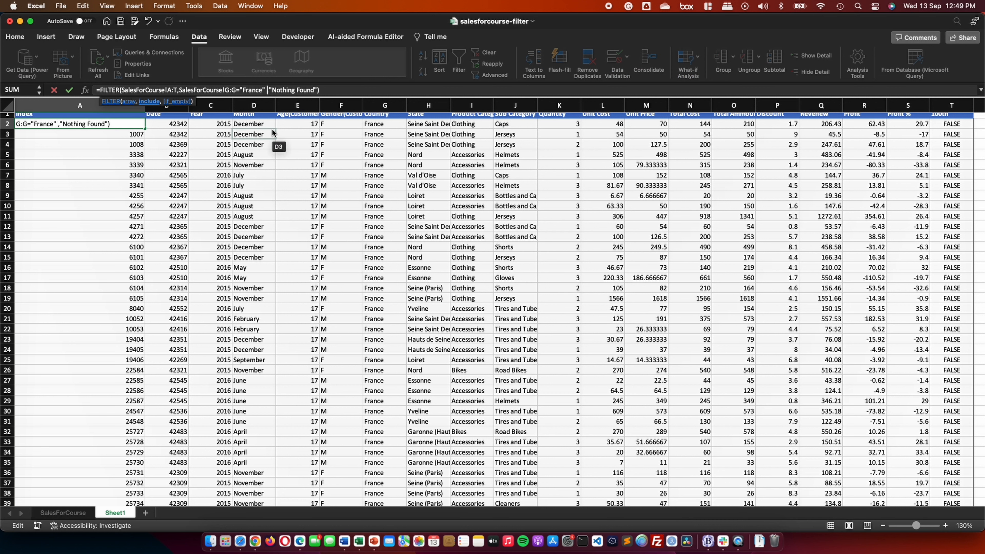
pyautogui.write('or')
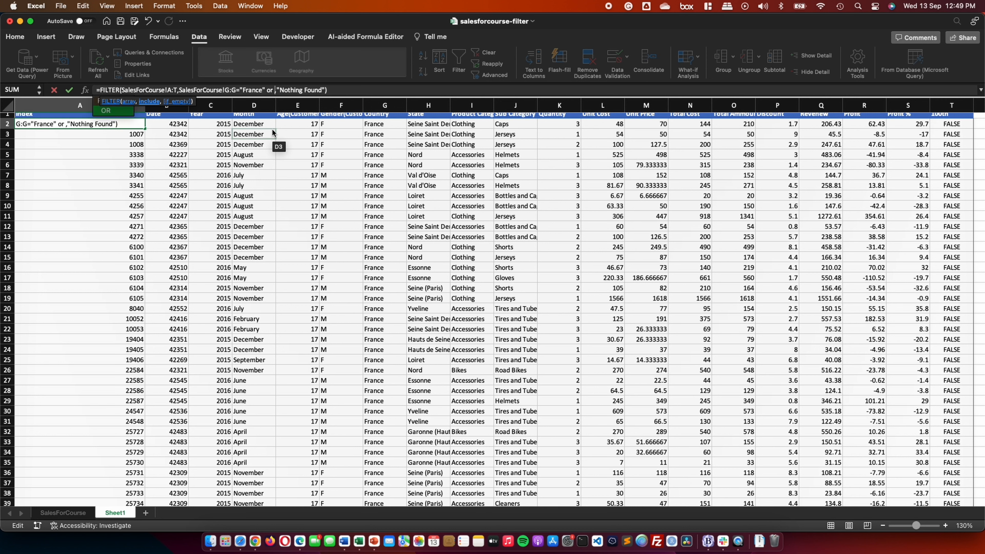
pyautogui.press('super+v')
pyautogui.press('BackSpace')
pyautogui.press('BackSpace')
pyautogui.press('BackSpace')
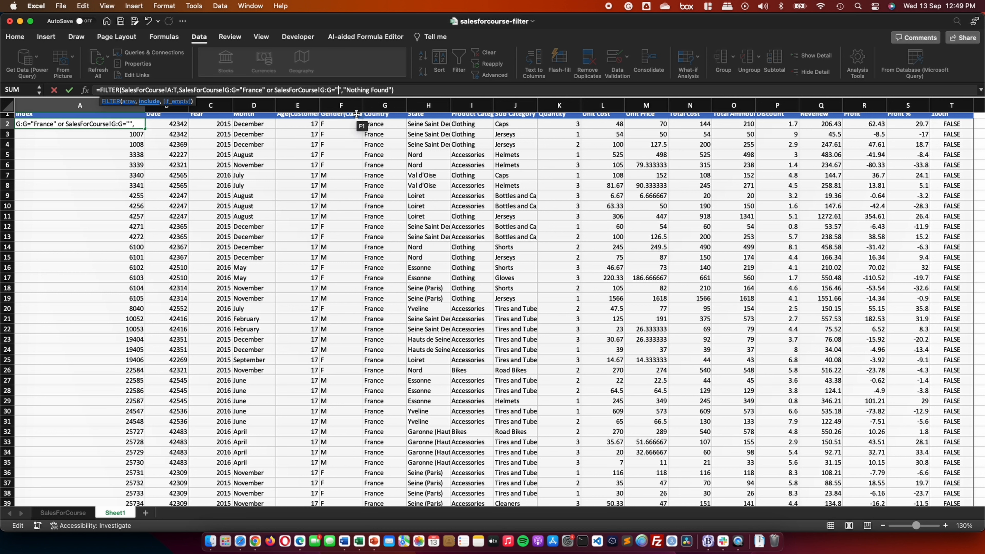
pyautogui.write('Germany')
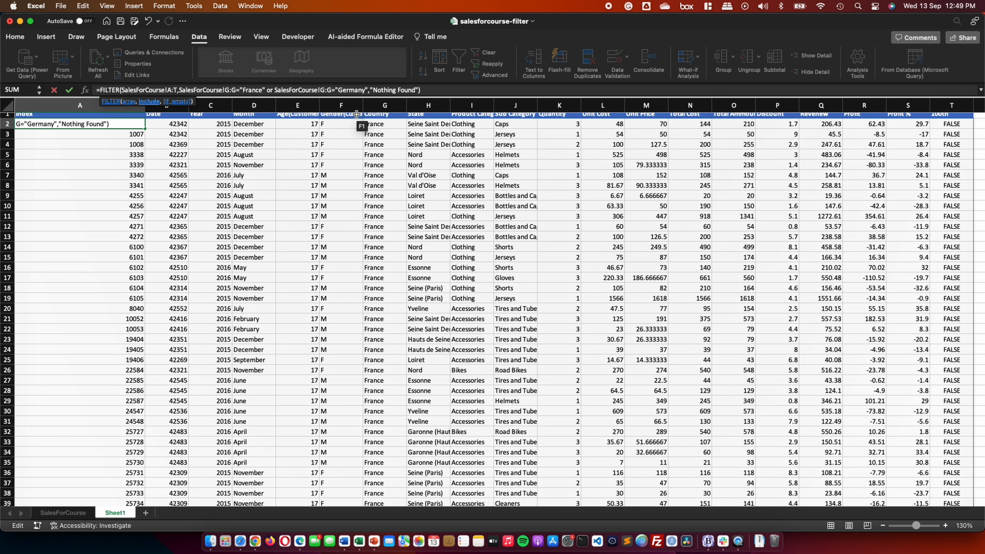
# Replace "or" between the France and Germany conditions with +, enclose each condition in parentheses, and apply the formula.
pyautogui.click(273, 90)
pyautogui.press('BackSpace')
pyautogui.press('BackSpace')
pyautogui.write('+')
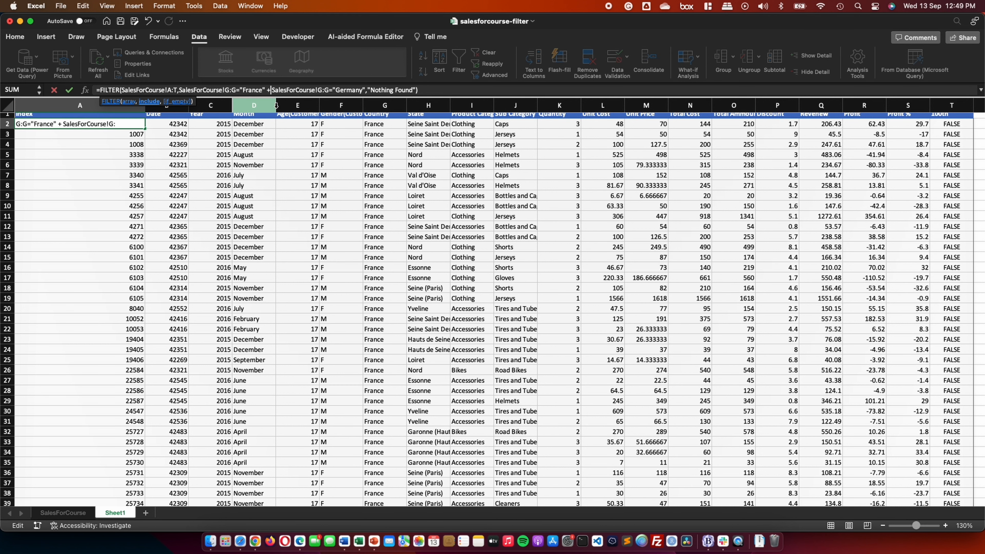
pyautogui.click(444, 92)
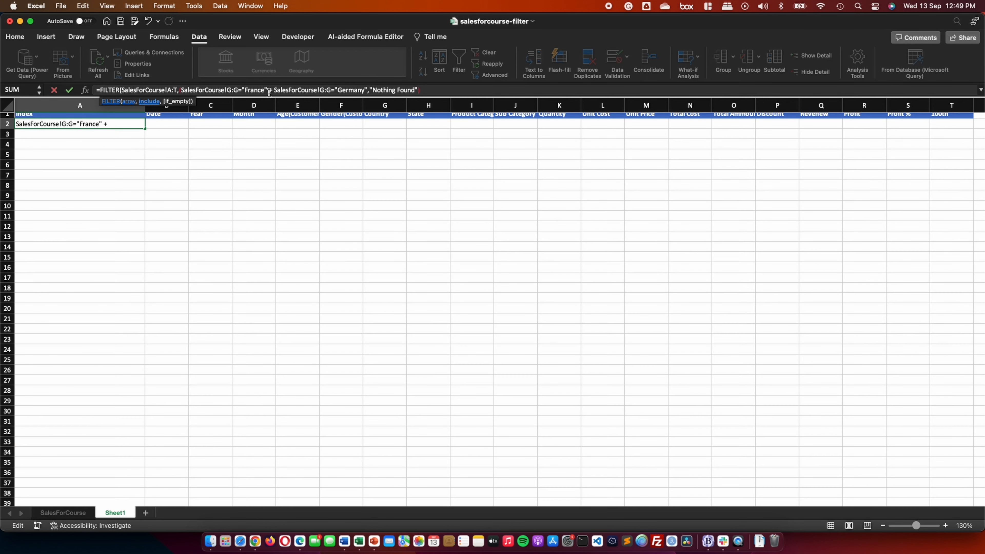
pyautogui.click(267, 91)
pyautogui.write(')')
pyautogui.click(277, 90)
pyautogui.write('(')
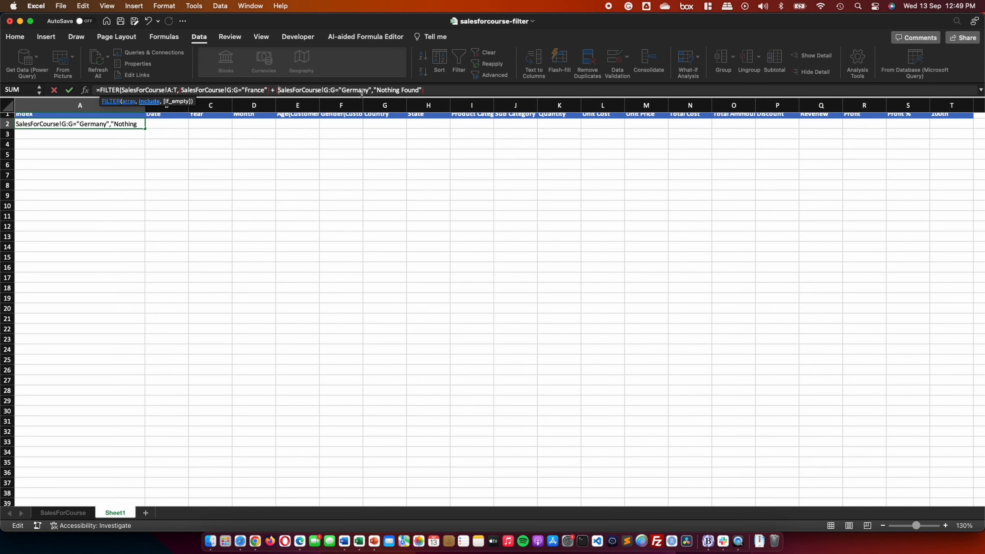
pyautogui.click(371, 90)
pyautogui.write(')')
pyautogui.press('Return')
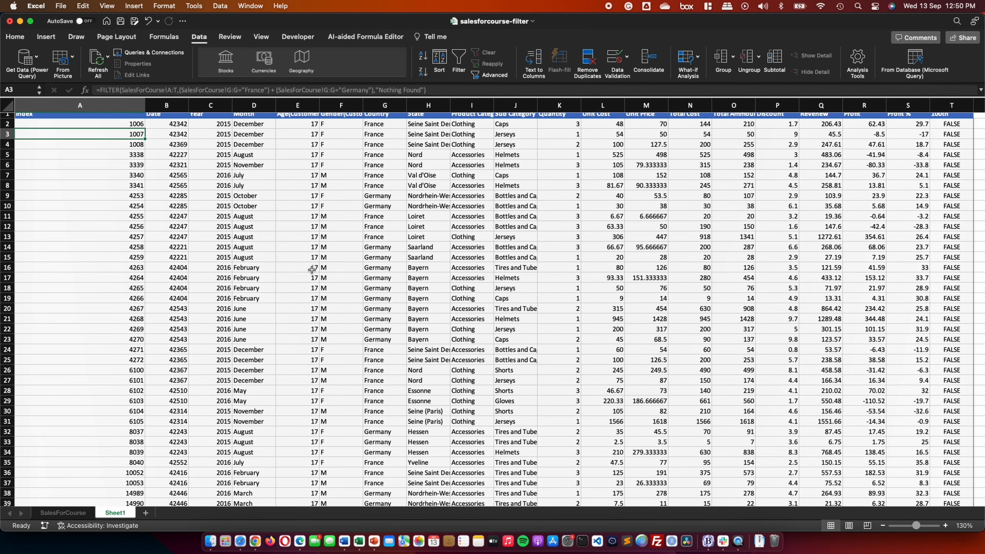
# Enclose the two country conditions in A2 in outer parentheses and multiply them by a pasted copy of the France condition.
pyautogui.scroll(1, 312, 269)
pyautogui.click(112, 127)
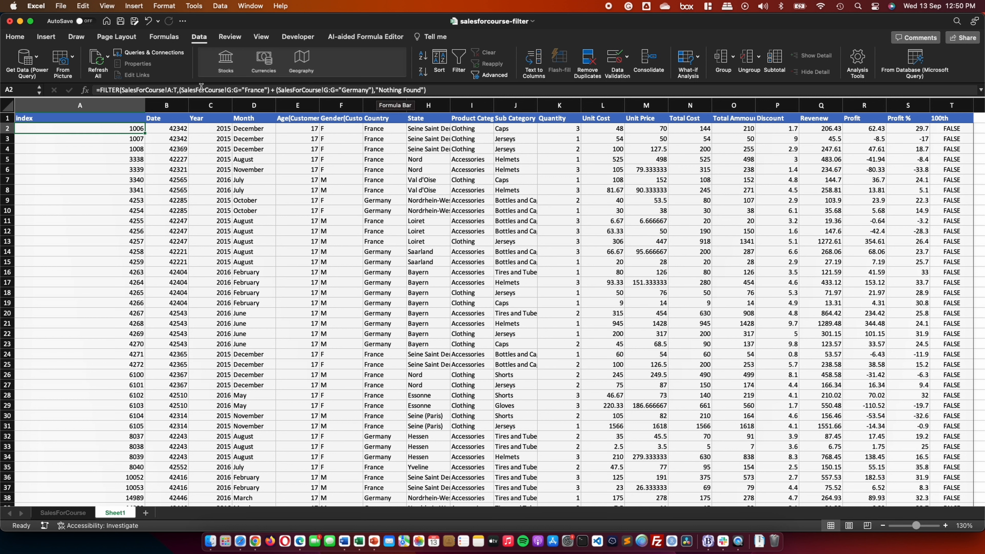
pyautogui.click(376, 90)
pyautogui.write('))')
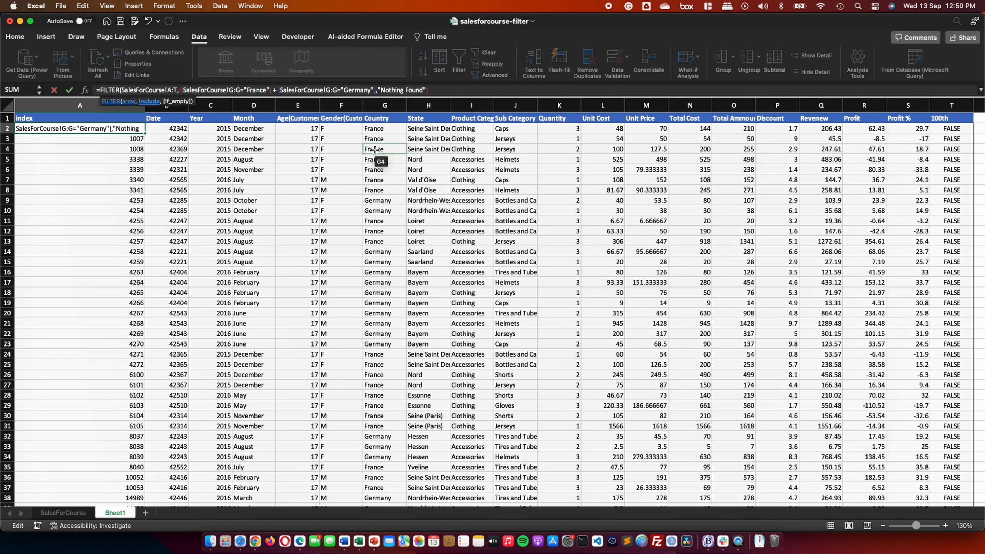
pyautogui.write(' * (')
pyautogui.press('super+v')
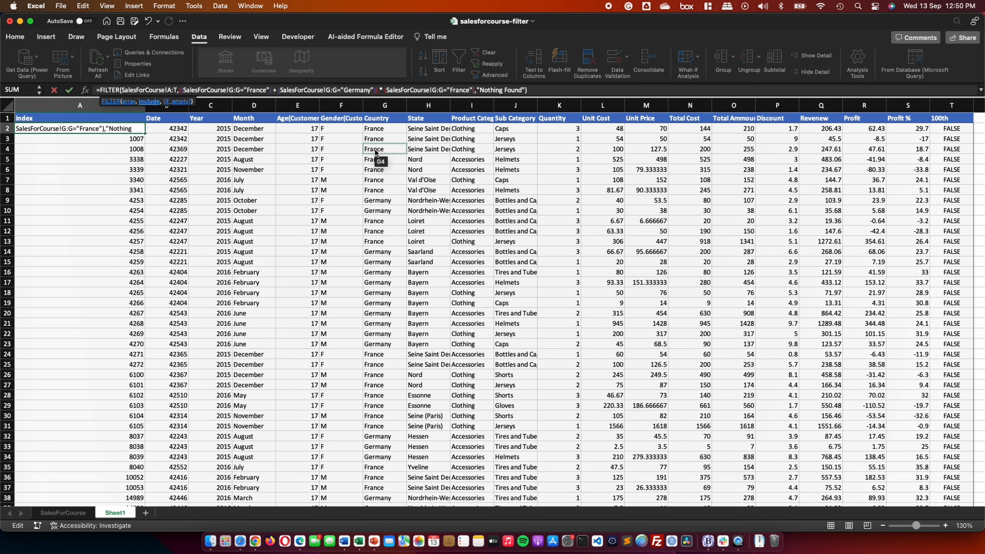
# Change the pasted condition to SalesForCourse!F:F="F" and apply the formula.
pyautogui.press('BackSpace')
pyautogui.press('BackSpace')
pyautogui.press('BackSpace')
pyautogui.press('BackSpace')
pyautogui.press('BackSpace')
pyautogui.press('BackSpace')
pyautogui.press('BackSpace')
pyautogui.press('BackSpace')
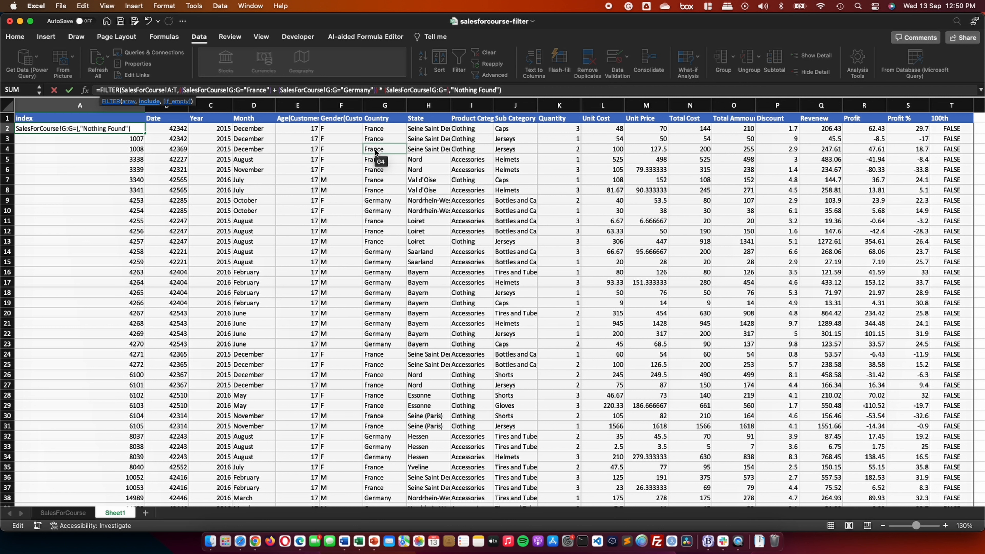
pyautogui.press('BackSpace')
pyautogui.press('BackSpace')
pyautogui.press('BackSpace')
pyautogui.press('BackSpace')
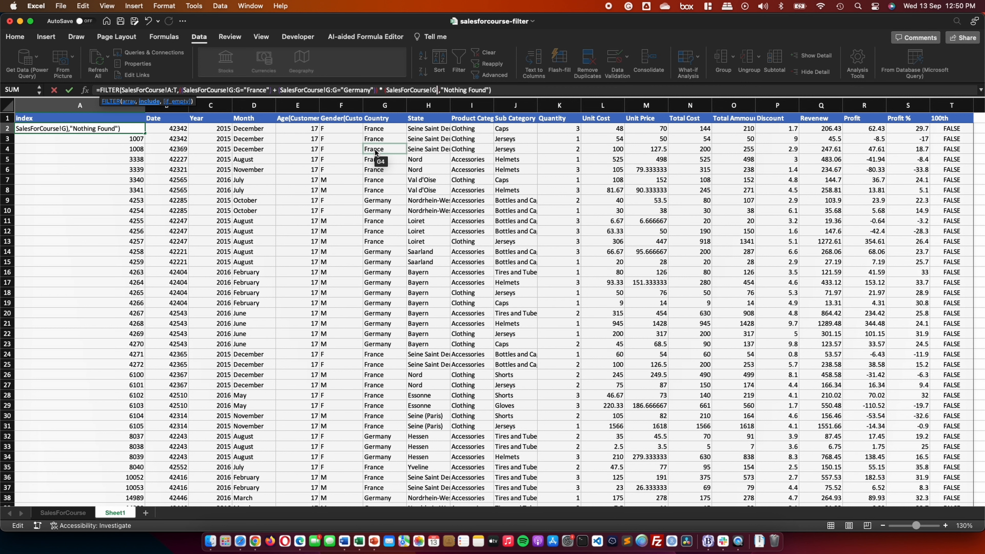
pyautogui.write('F:F="F"')
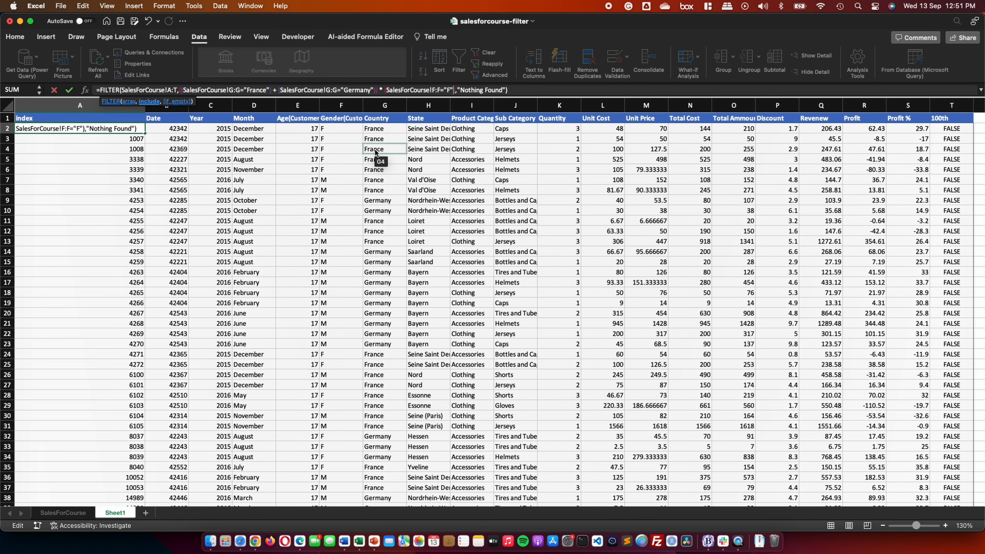
pyautogui.press('Return')
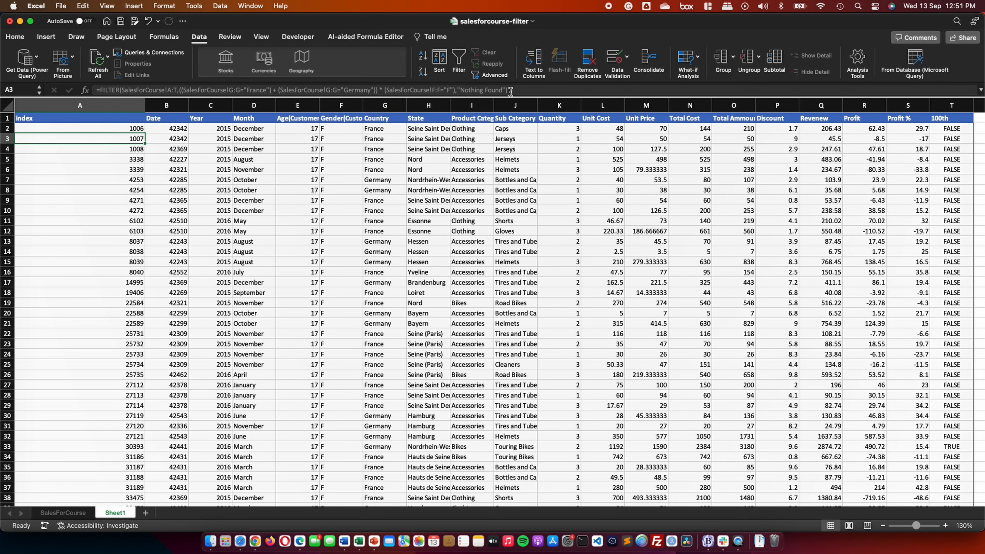
# Duplicate the multiplied gender condition * (SalesForCourse!F:F="F") at the end of the include argument in the A2 FILTER formula.
pyautogui.click(118, 128)
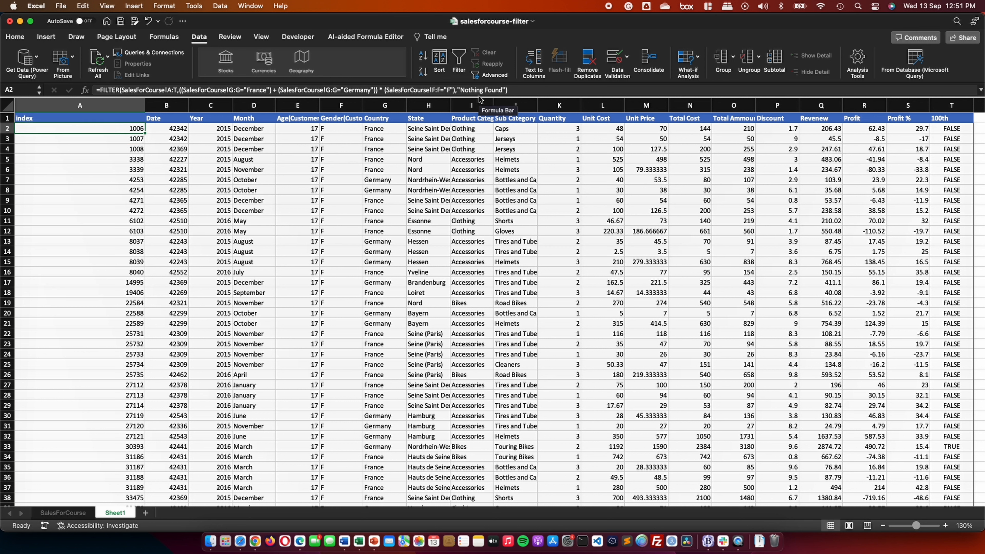
pyautogui.click(456, 89)
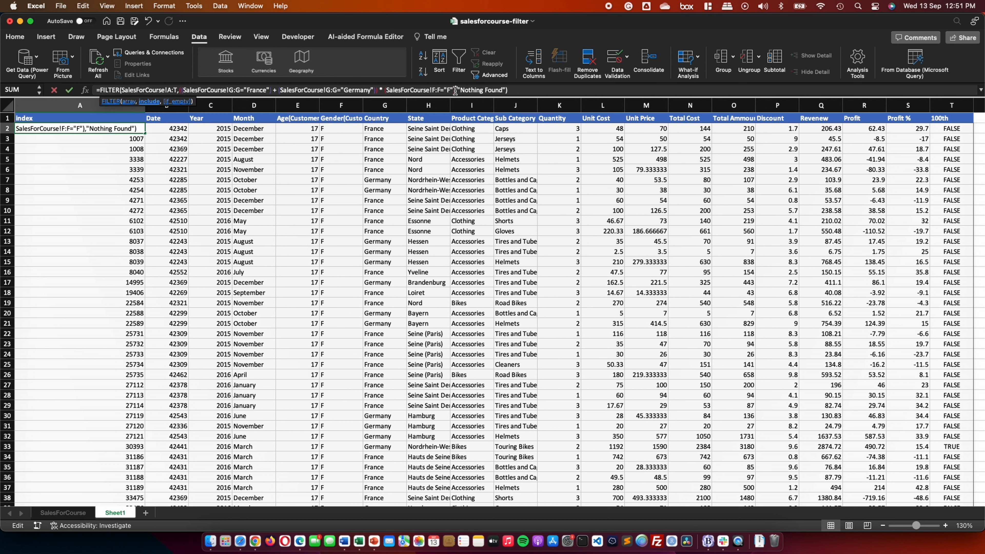
pyautogui.click(379, 90)
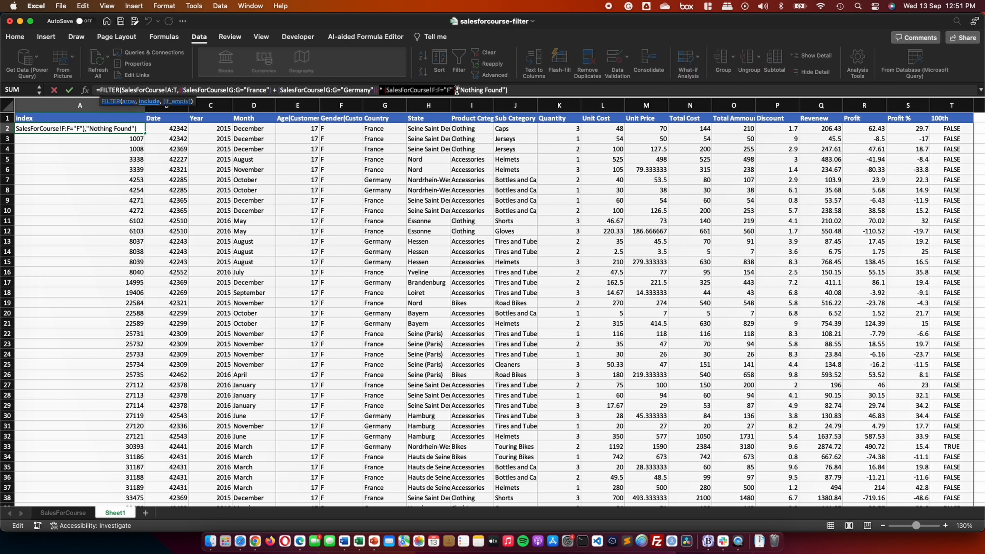
pyautogui.write('* (SalesForCourse!F:F="F")')
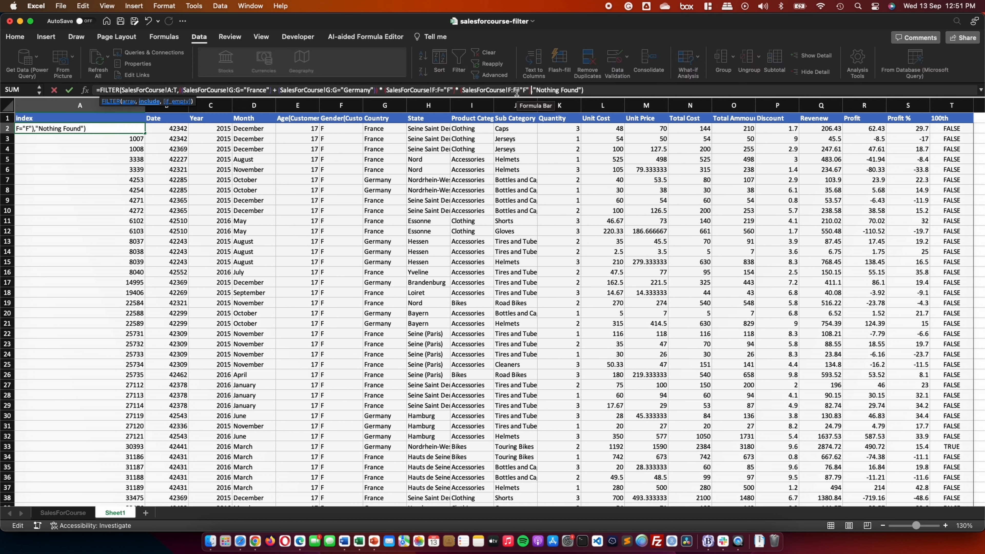
# Change the column reference in the duplicated condition of the A2 formula to D:D.
pyautogui.click(519, 92)
pyautogui.press('Left')
pyautogui.press('Left')
pyautogui.press('Left')
pyautogui.press('Right')
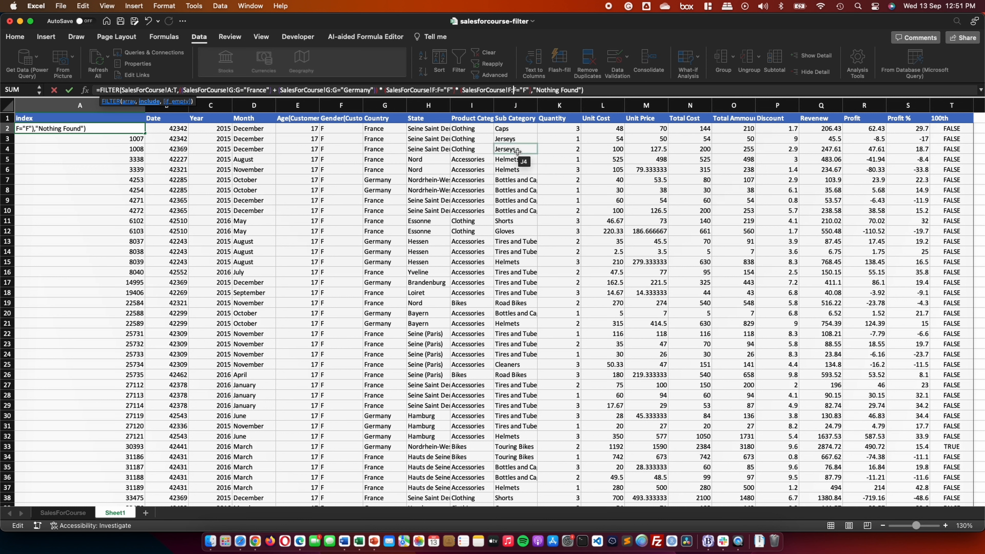
pyautogui.press('BackSpace')
pyautogui.press('BackSpace')
pyautogui.press('BackSpace')
pyautogui.write('D:D')
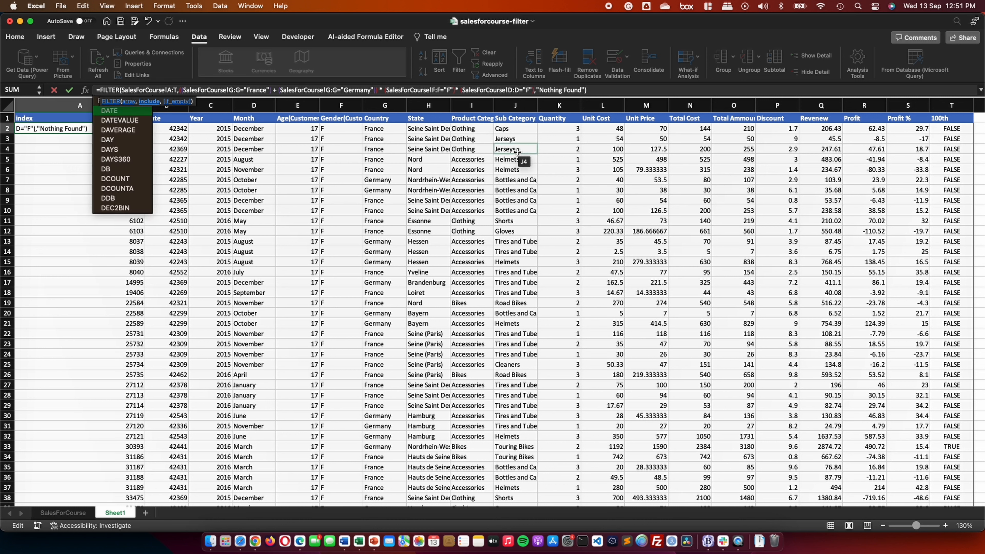
# Set the duplicated condition's comparison value to "August" and apply the A2 formula.
pyautogui.press('Right')
pyautogui.press('Right')
pyautogui.press('Delete')
pyautogui.write('August')
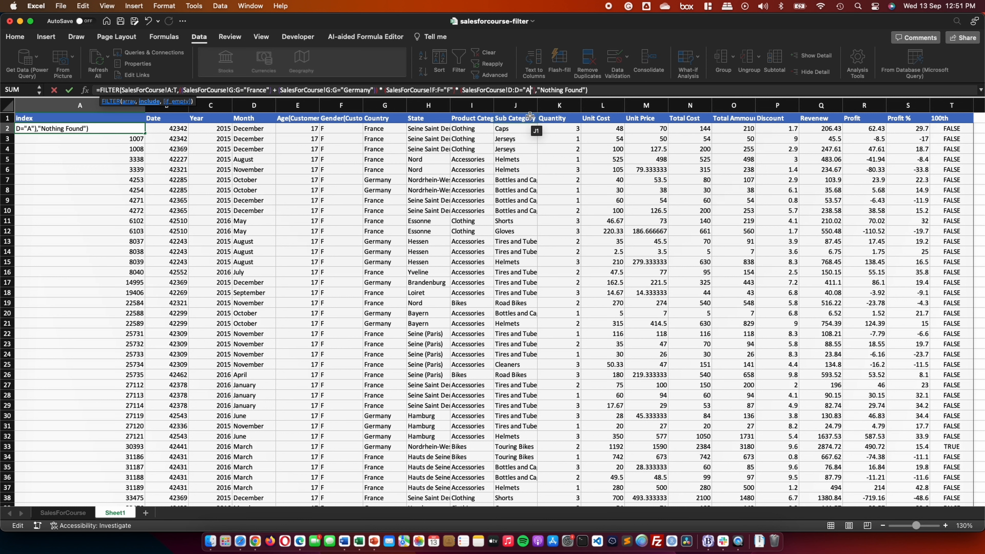
pyautogui.click(617, 90)
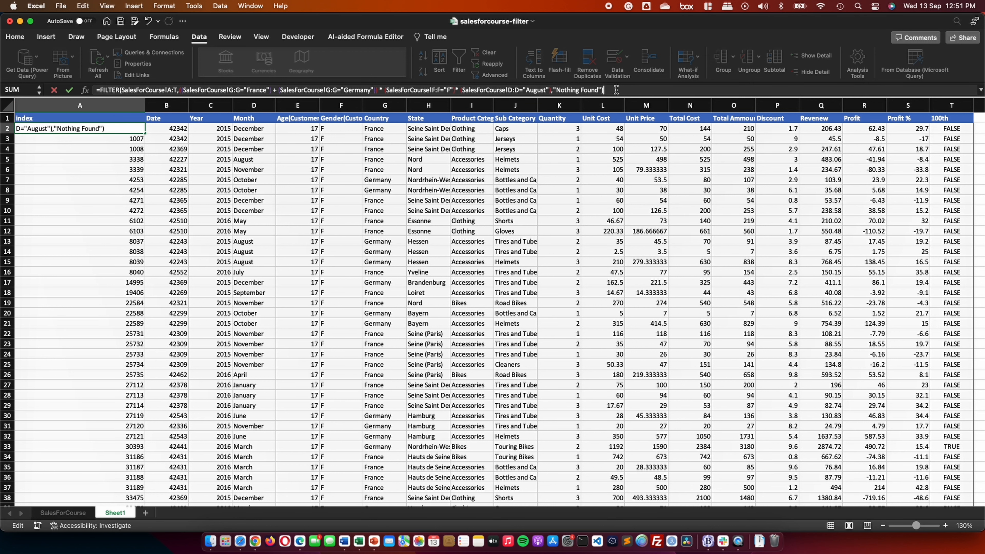
pyautogui.press('Return')
# Examine the filtered rows on Sheet1 and the conditions of the FILTER formula in A2.
pyautogui.click(111, 126)
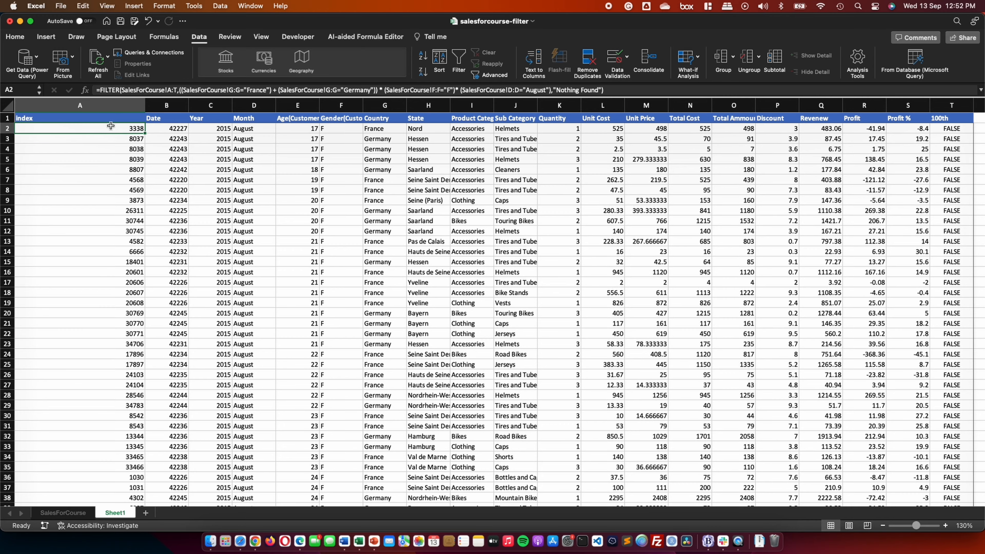
pyautogui.scroll(-10, 287, 364)
pyautogui.scroll(10, 286, 363)
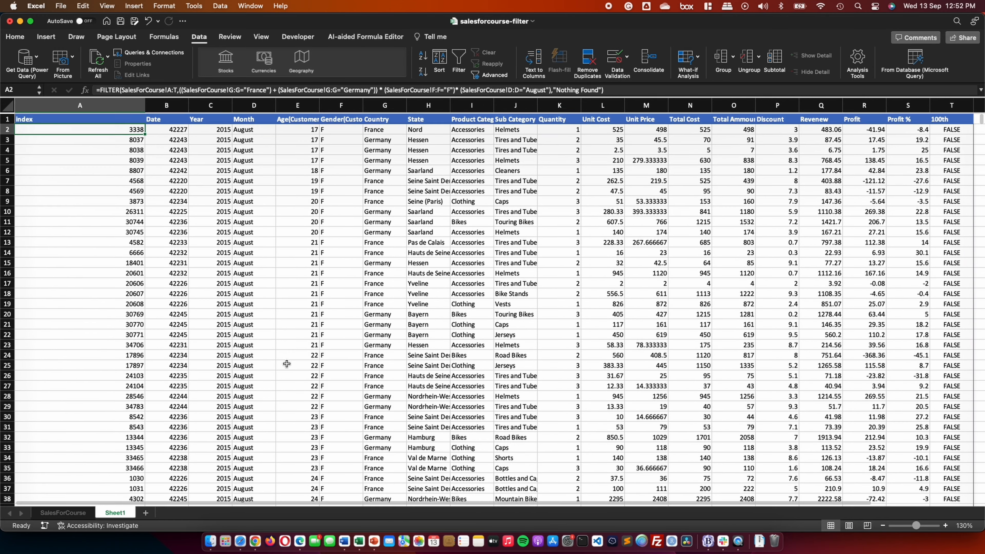
pyautogui.scroll(-1, 286, 364)
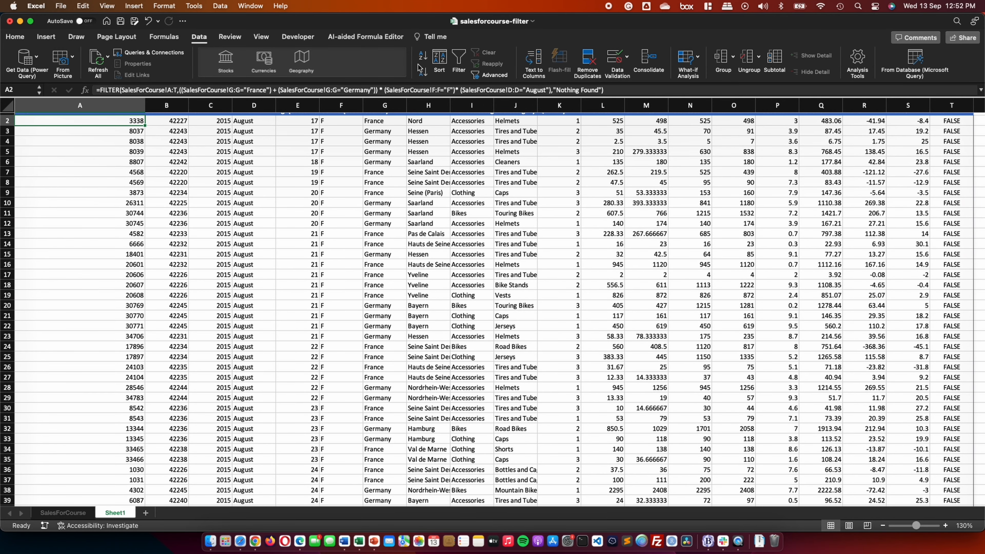
pyautogui.click(535, 91)
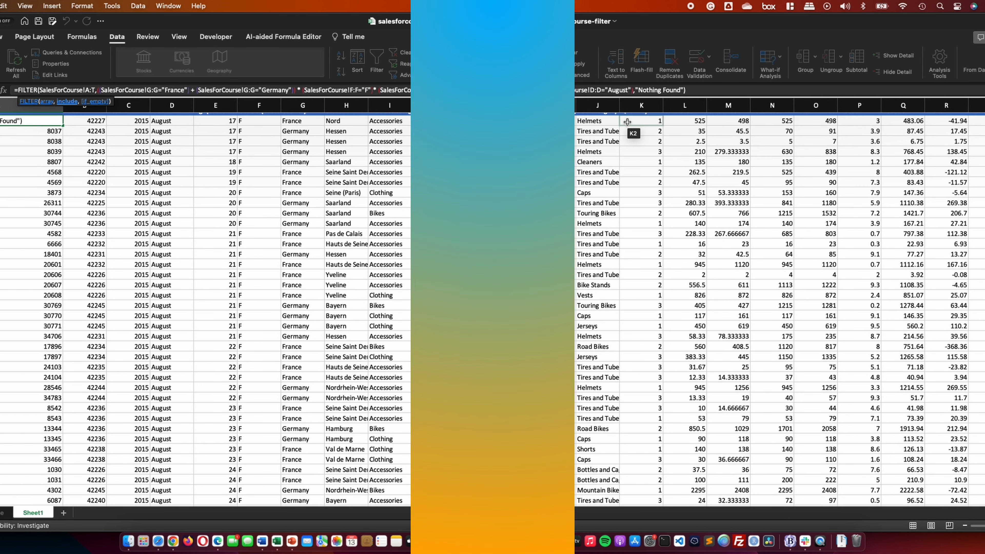